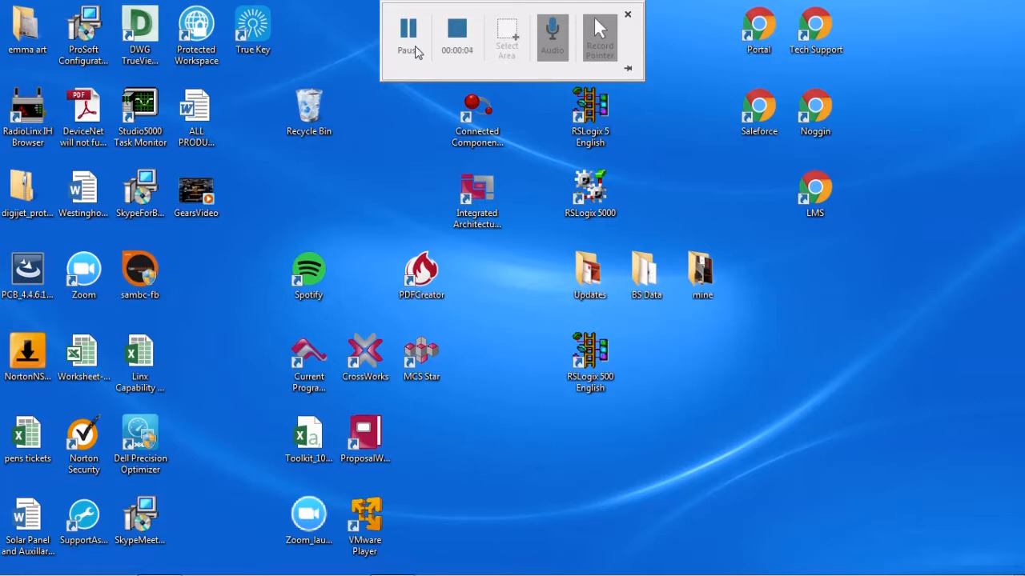
Step: Open Studio 5000 and start a new project of the Logix type
{"action": "left_click", "coordinate": [408, 36]}
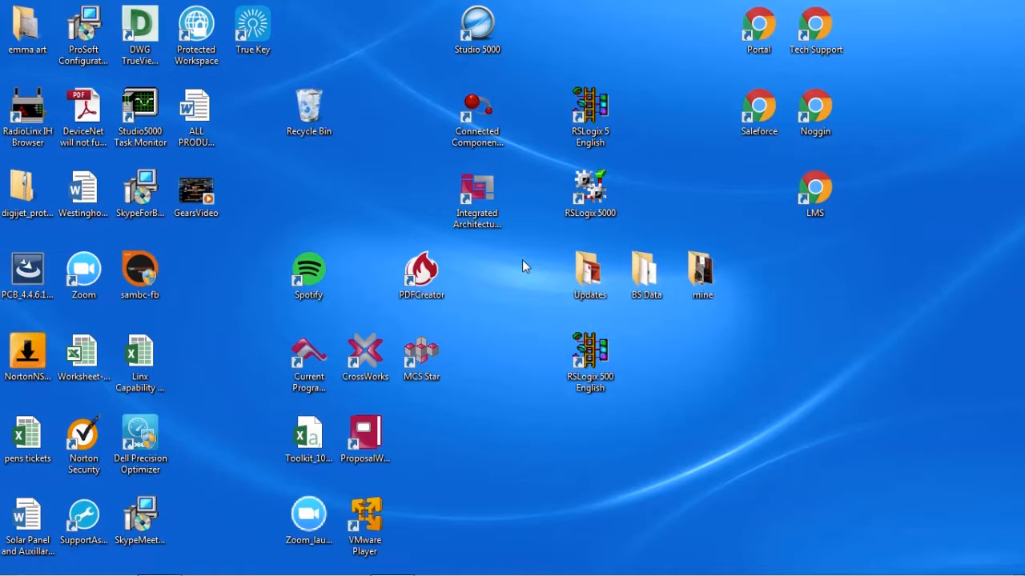
{"action": "double_click", "coordinate": [488, 43]}
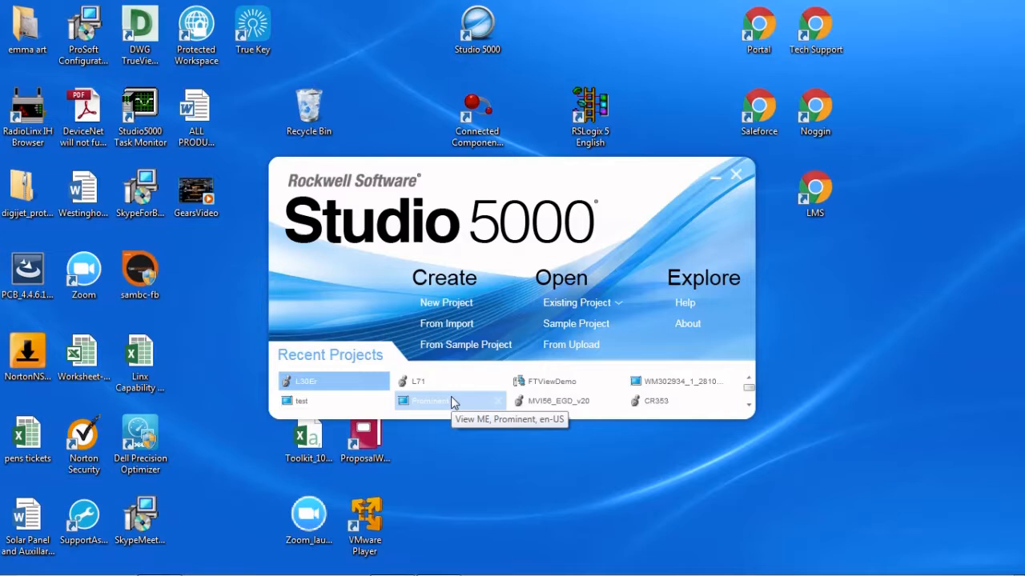
{"action": "left_click", "coordinate": [450, 304]}
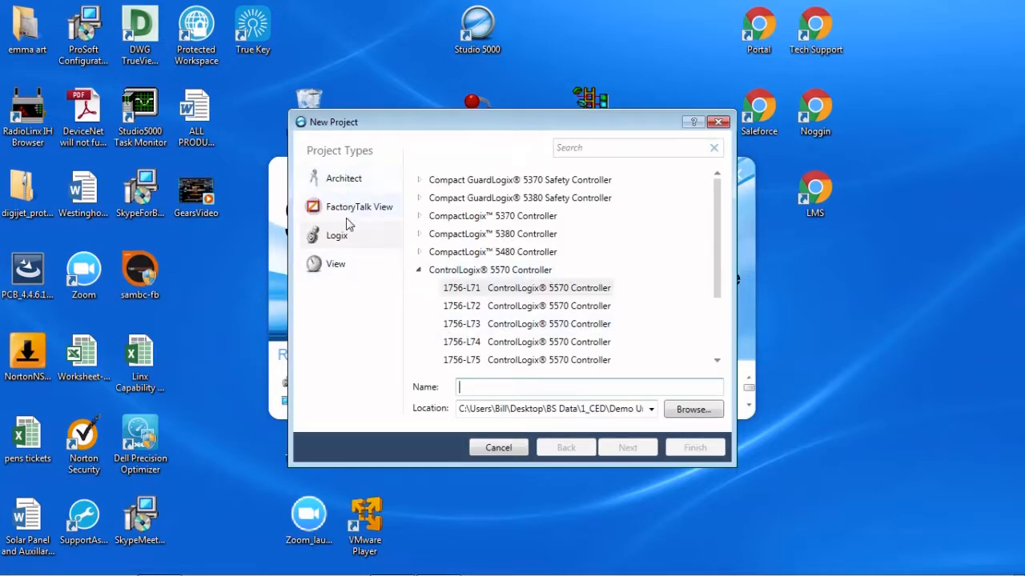
{"action": "left_click", "coordinate": [345, 267]}
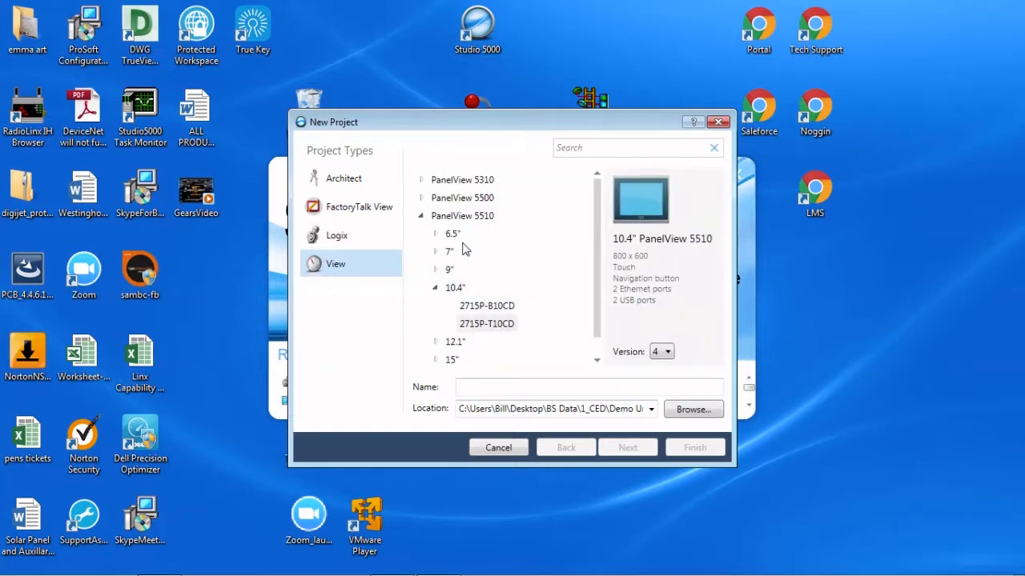
{"action": "left_click", "coordinate": [364, 208]}
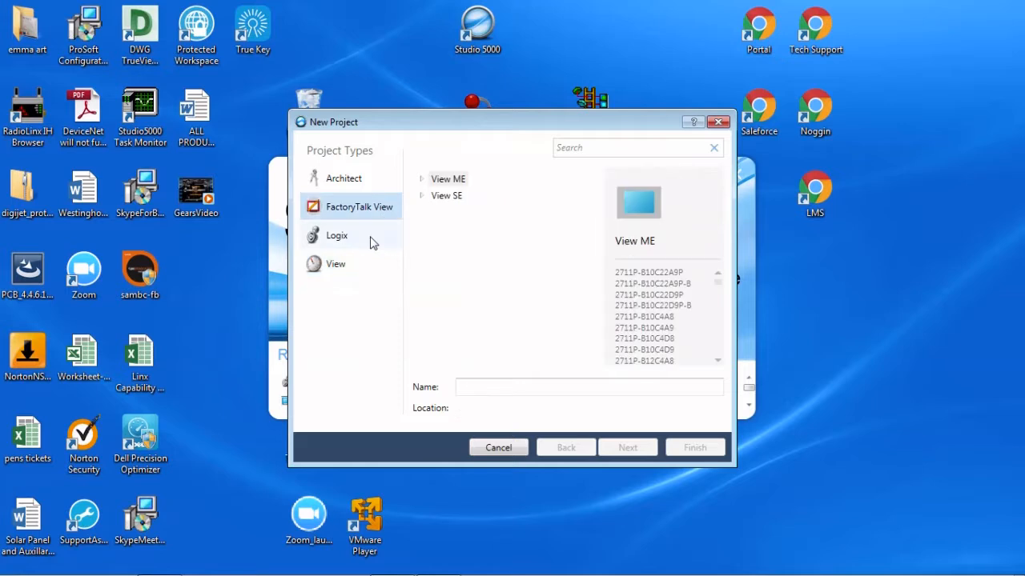
{"action": "left_click", "coordinate": [421, 184]}
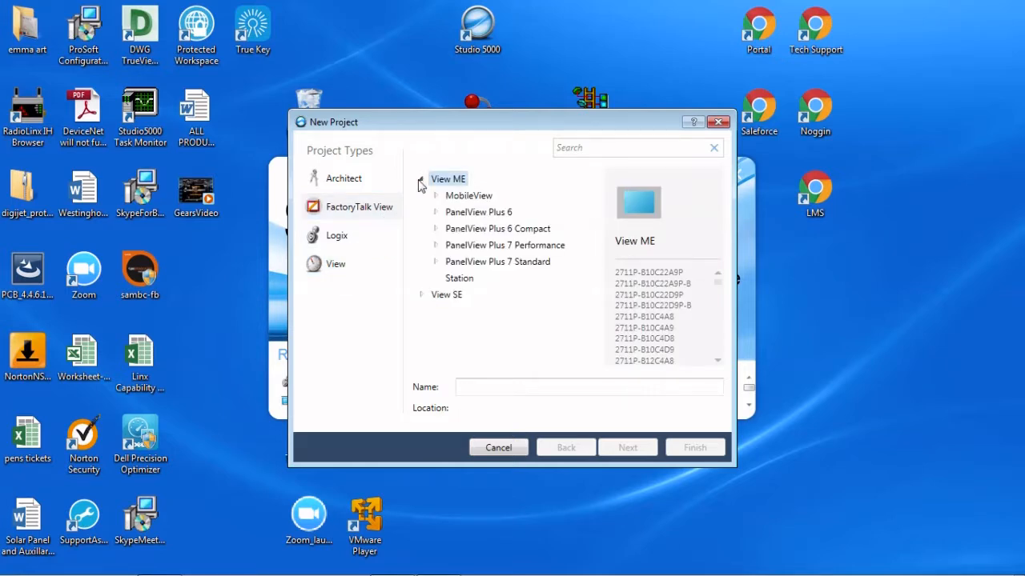
{"action": "left_click", "coordinate": [335, 239]}
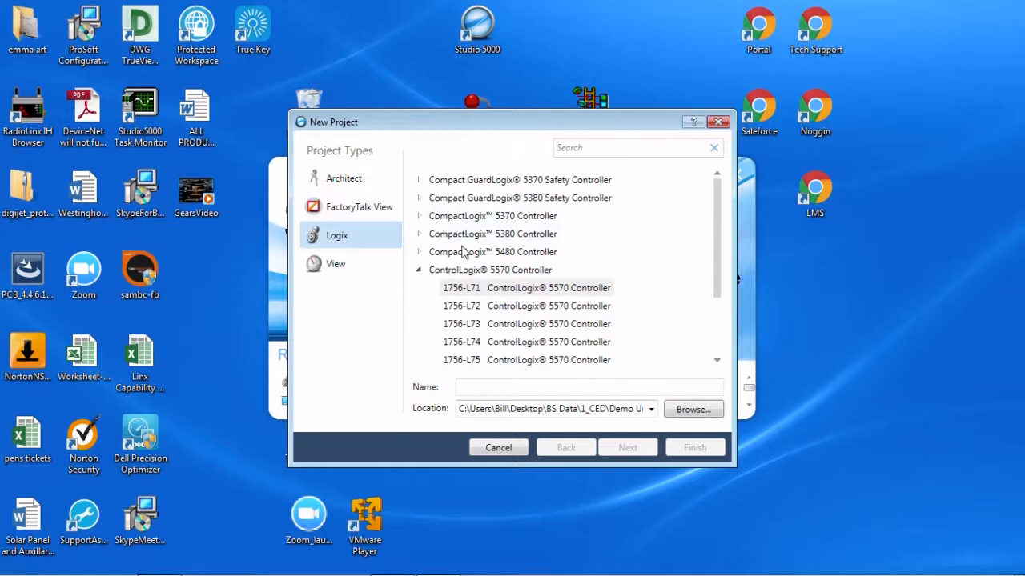
Step: Name the project Video and choose the 1756-L81E ControlLogix 5580 controller for it
{"action": "left_click", "coordinate": [488, 388]}
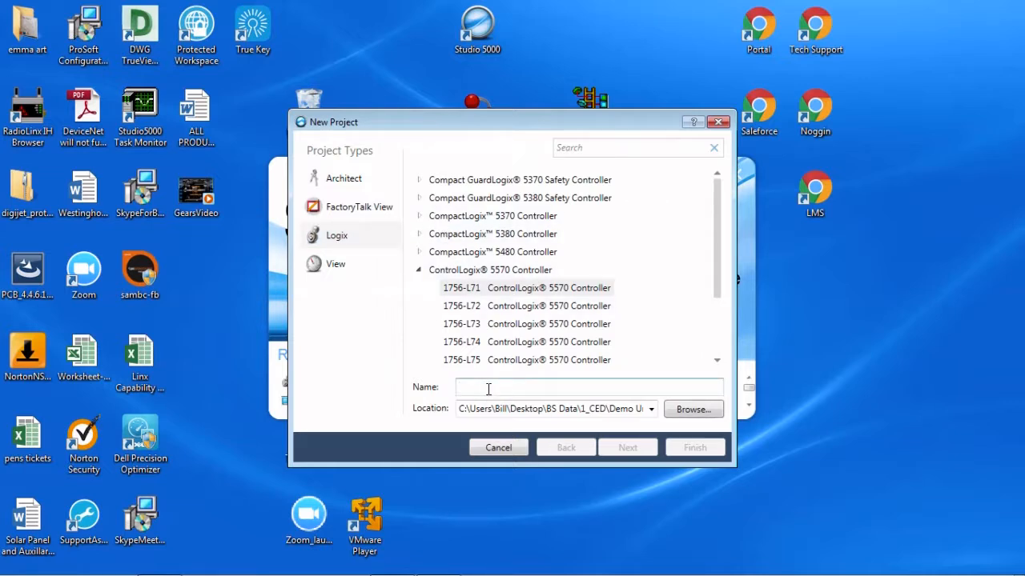
{"action": "type", "text": "Video"}
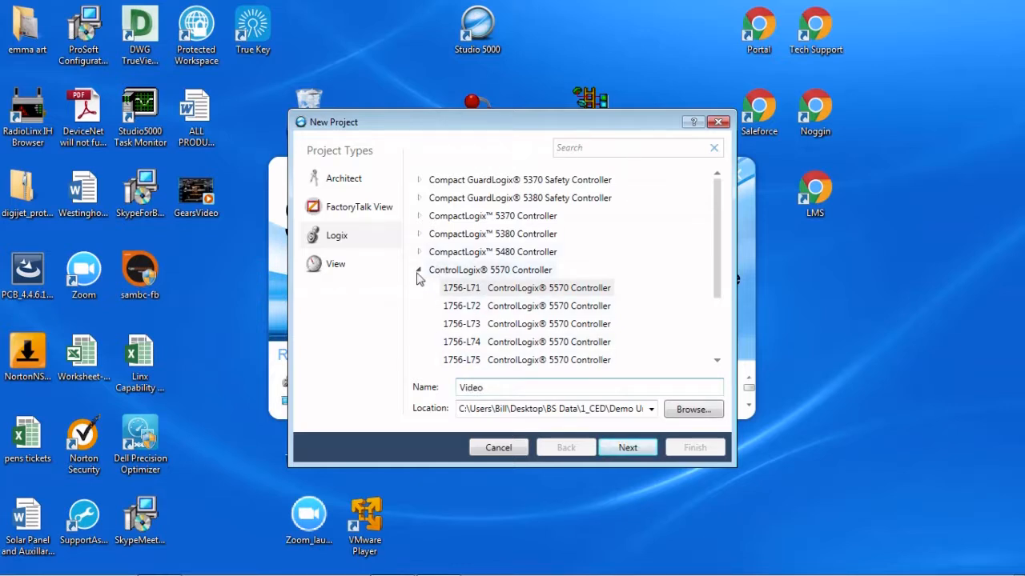
{"action": "left_click", "coordinate": [488, 294]}
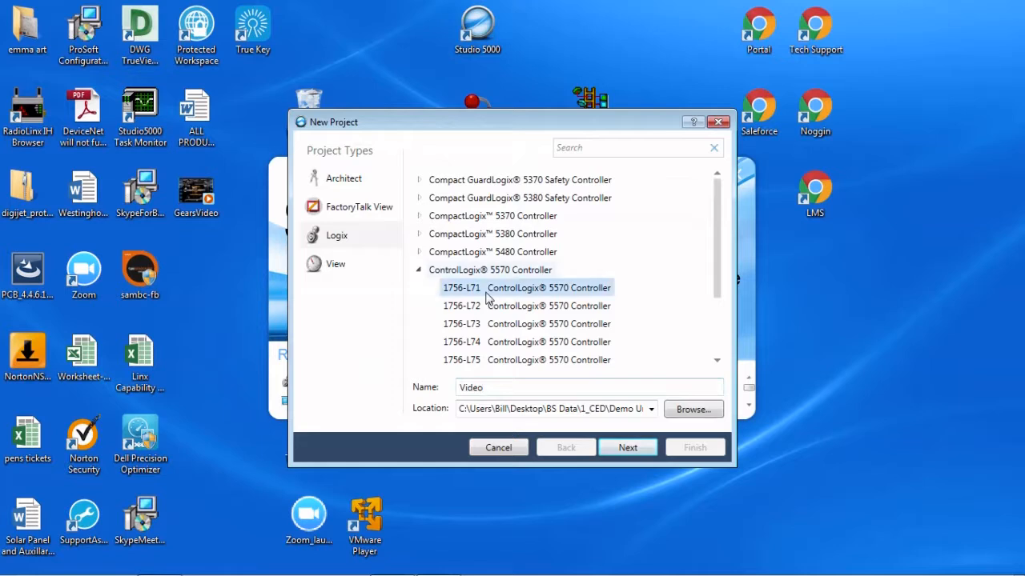
{"action": "scroll", "coordinate": [432, 266], "scroll_direction": "down", "scroll_amount": 2}
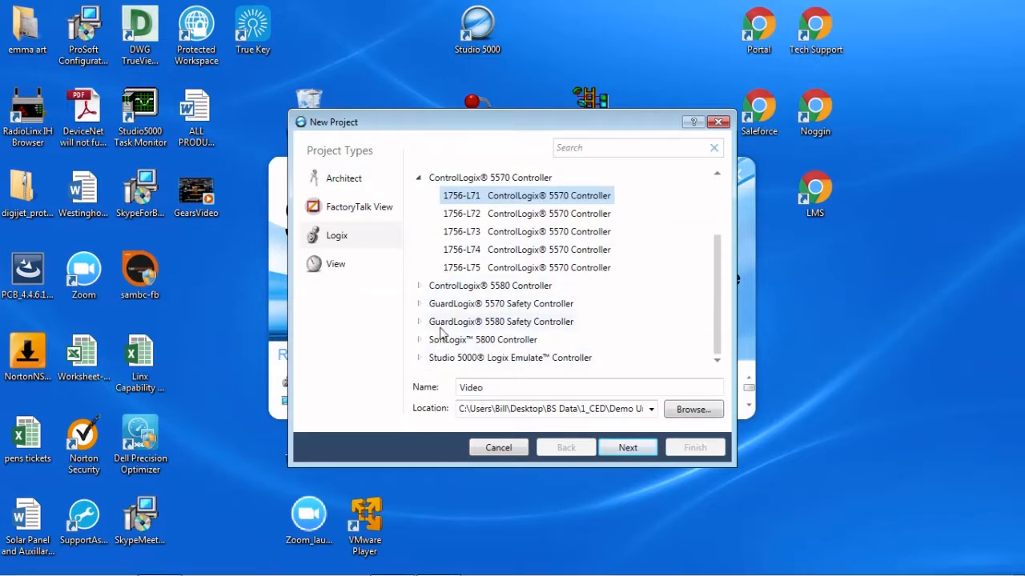
{"action": "scroll", "coordinate": [437, 324], "scroll_direction": "up", "scroll_amount": 2}
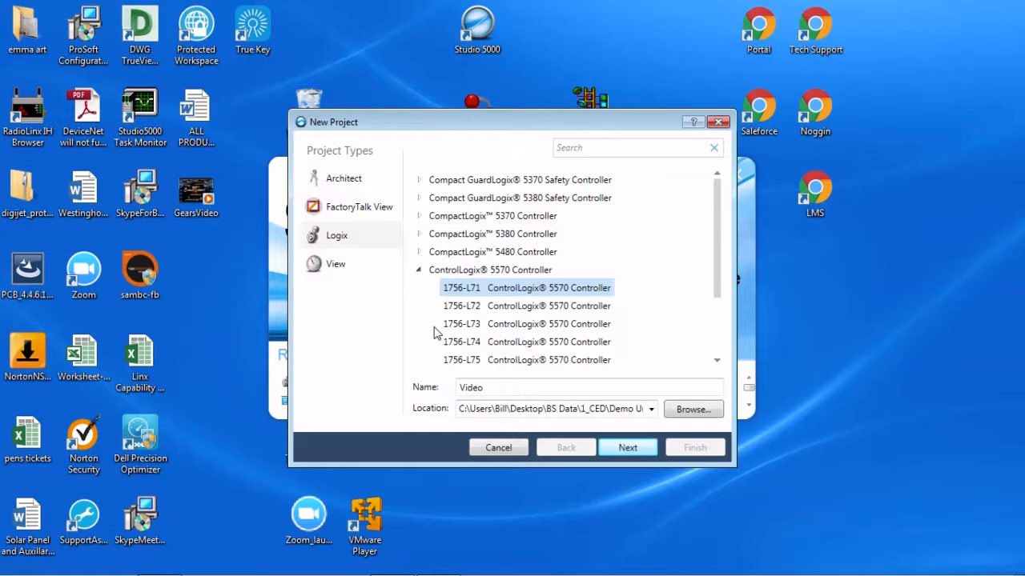
{"action": "left_click", "coordinate": [419, 270]}
{"action": "left_click", "coordinate": [418, 289]}
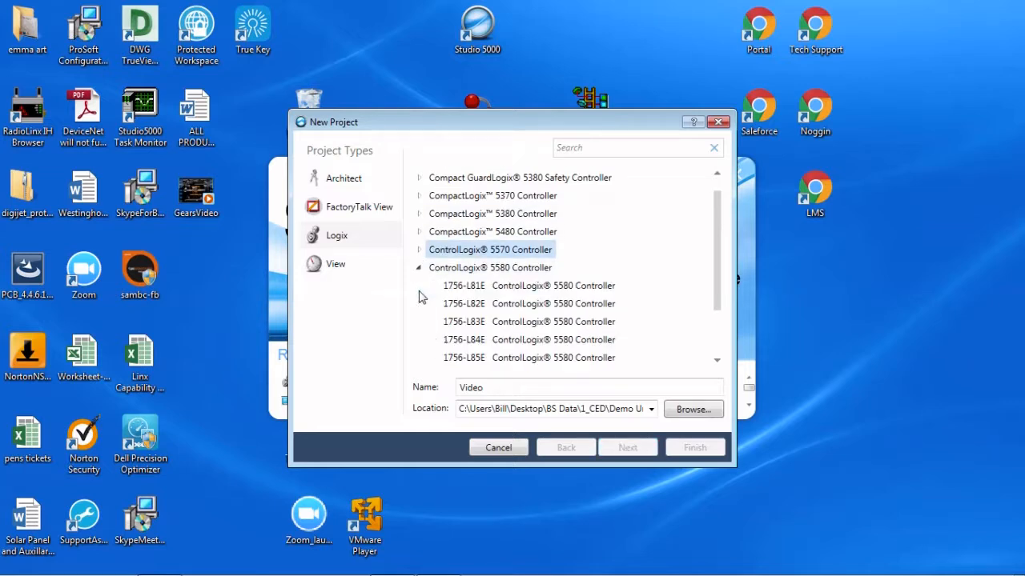
{"action": "left_click", "coordinate": [510, 293]}
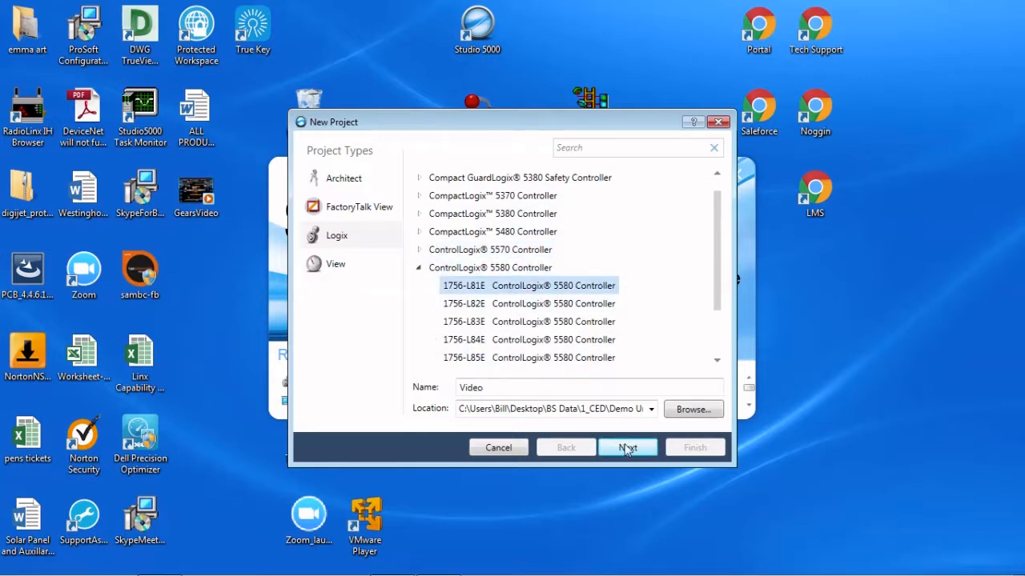
{"action": "key", "text": "Return"}
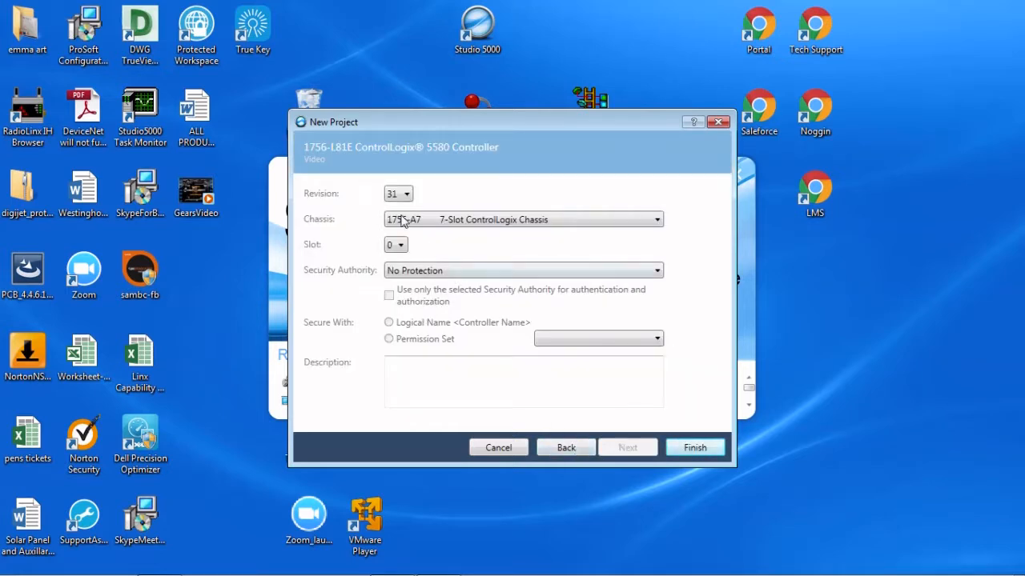
Step: Set the controller revision to 29 with No Protection as security authority, and create the project
{"action": "left_click", "coordinate": [401, 197]}
{"action": "left_click", "coordinate": [398, 233]}
{"action": "left_click", "coordinate": [398, 195]}
{"action": "left_click", "coordinate": [397, 209]}
{"action": "left_click", "coordinate": [424, 272]}
{"action": "left_click", "coordinate": [423, 275]}
{"action": "left_click", "coordinate": [696, 445]}
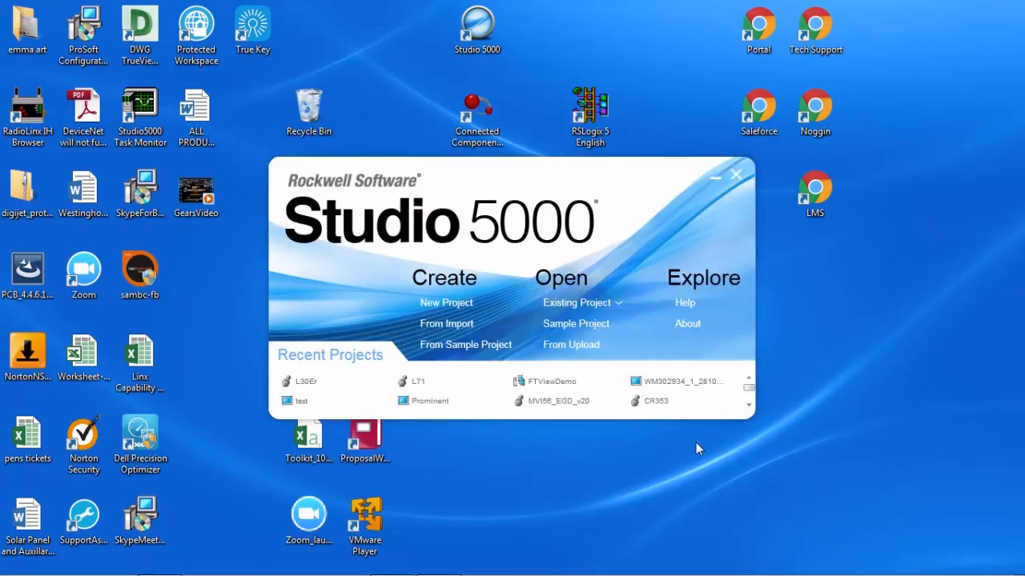
Step: Change the Video controller's software version to 31.00, keeping the 1756-L81E type
{"action": "mouse_move", "coordinate": [407, 8]}
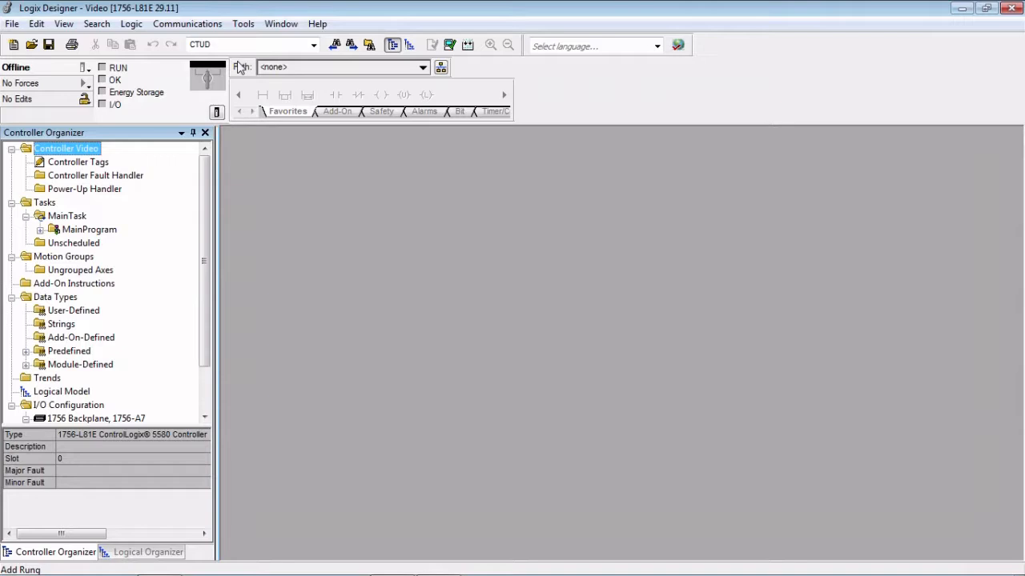
{"action": "left_click", "coordinate": [217, 115]}
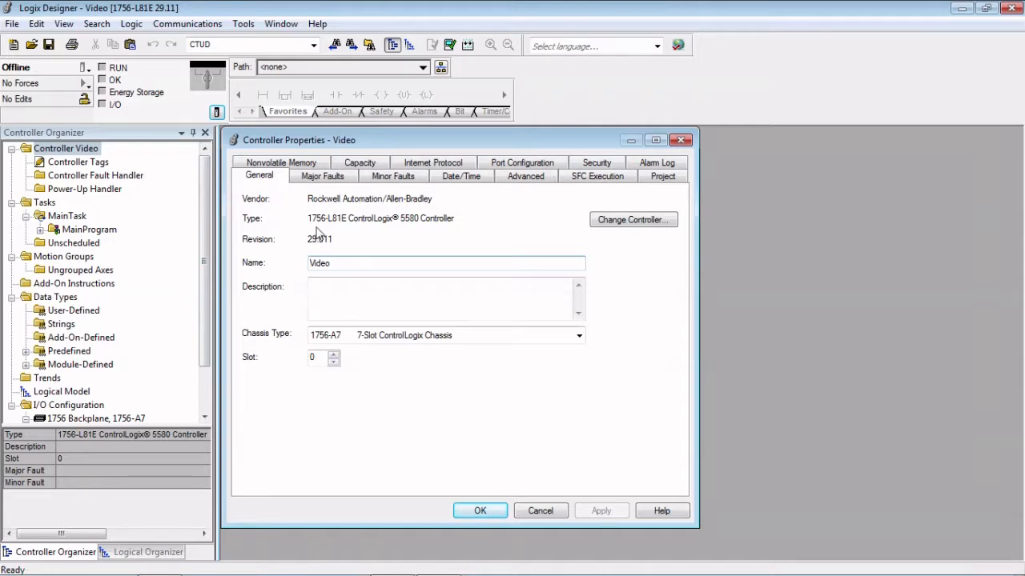
{"action": "left_click", "coordinate": [634, 221]}
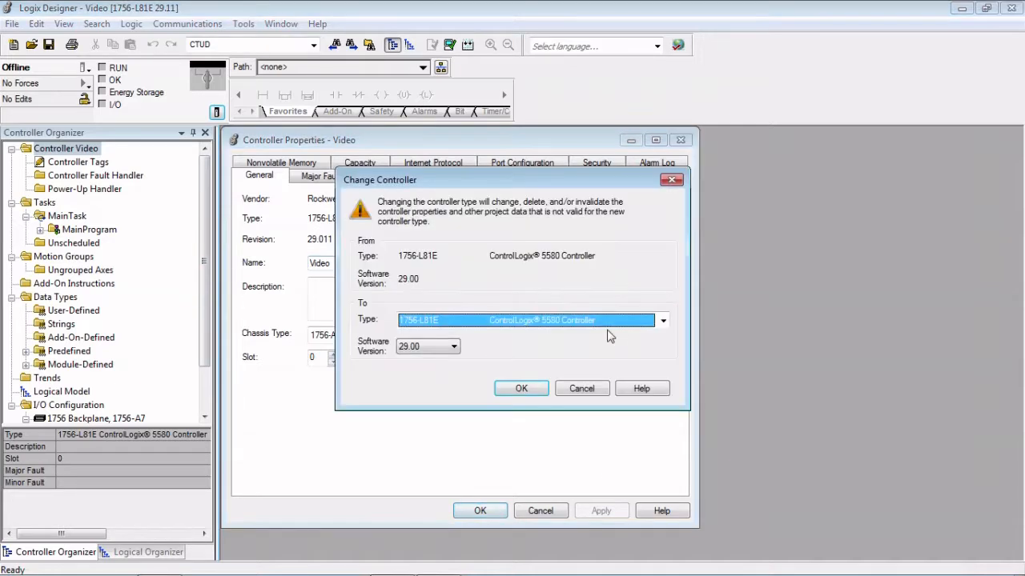
{"action": "left_click", "coordinate": [661, 322]}
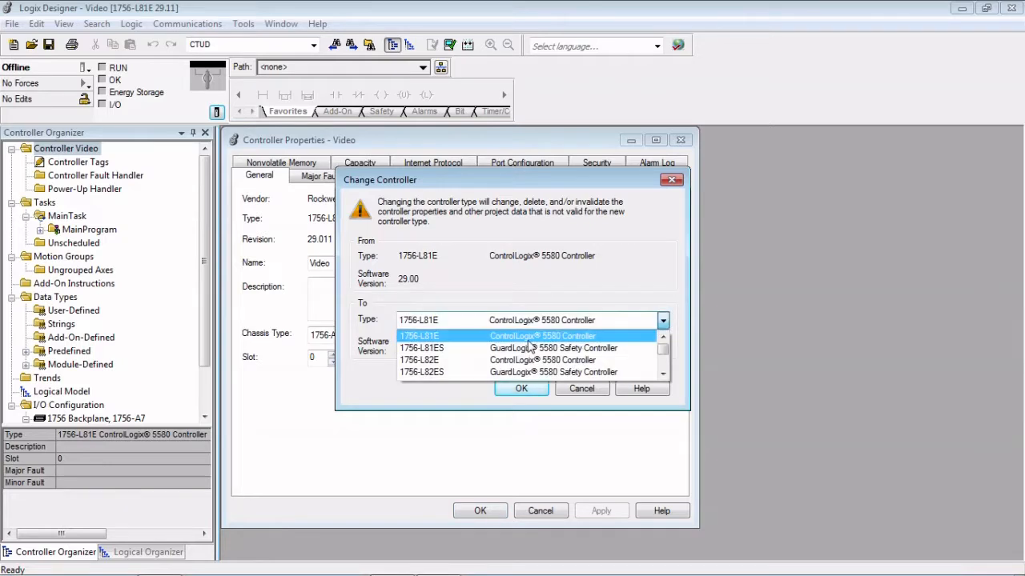
{"action": "scroll", "coordinate": [551, 346], "scroll_direction": "down", "scroll_amount": 5}
{"action": "scroll", "coordinate": [550, 346], "scroll_direction": "down", "scroll_amount": 5}
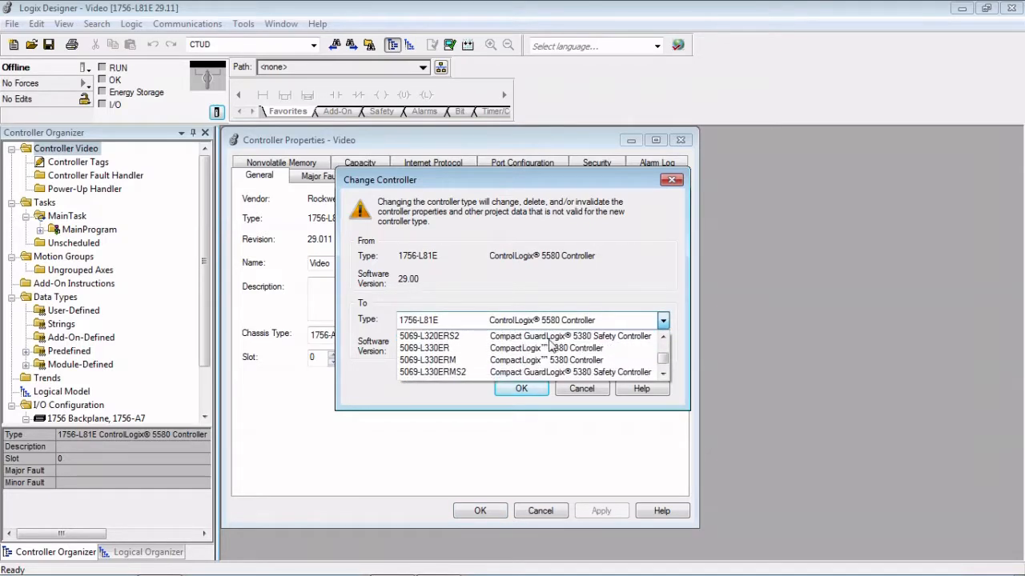
{"action": "left_click", "coordinate": [581, 392]}
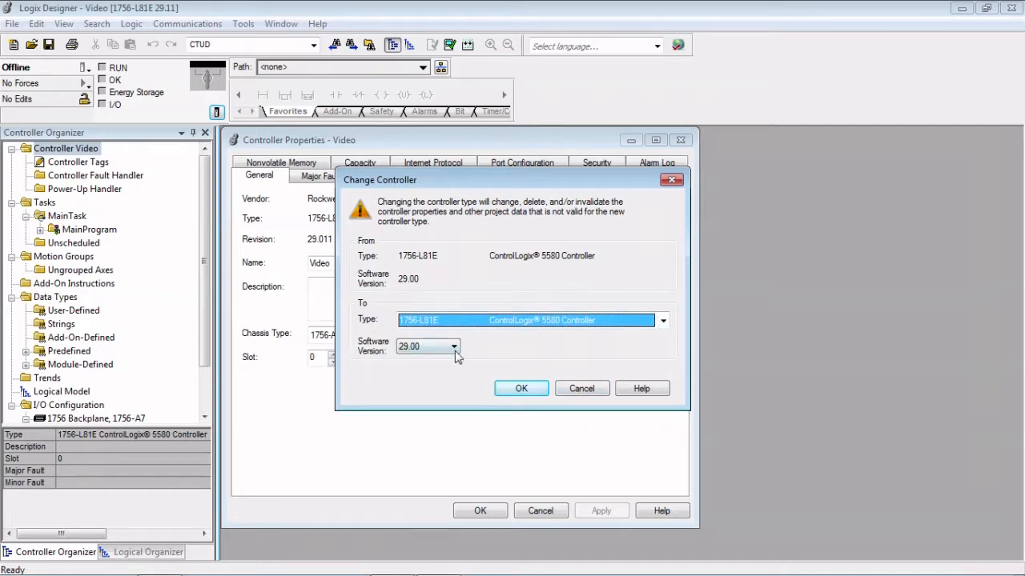
{"action": "left_click", "coordinate": [453, 346]}
{"action": "left_click", "coordinate": [427, 379]}
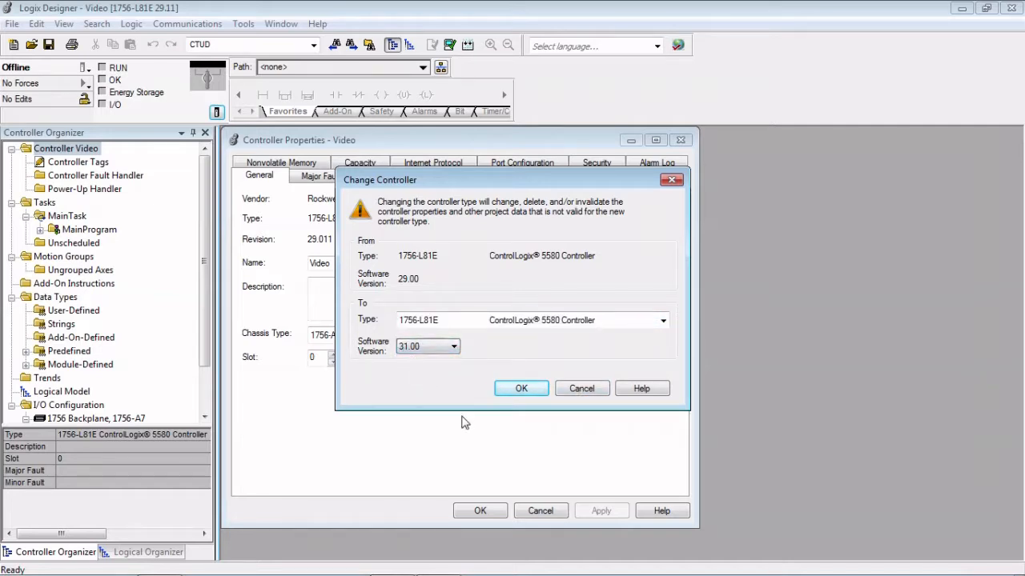
{"action": "left_click", "coordinate": [521, 389]}
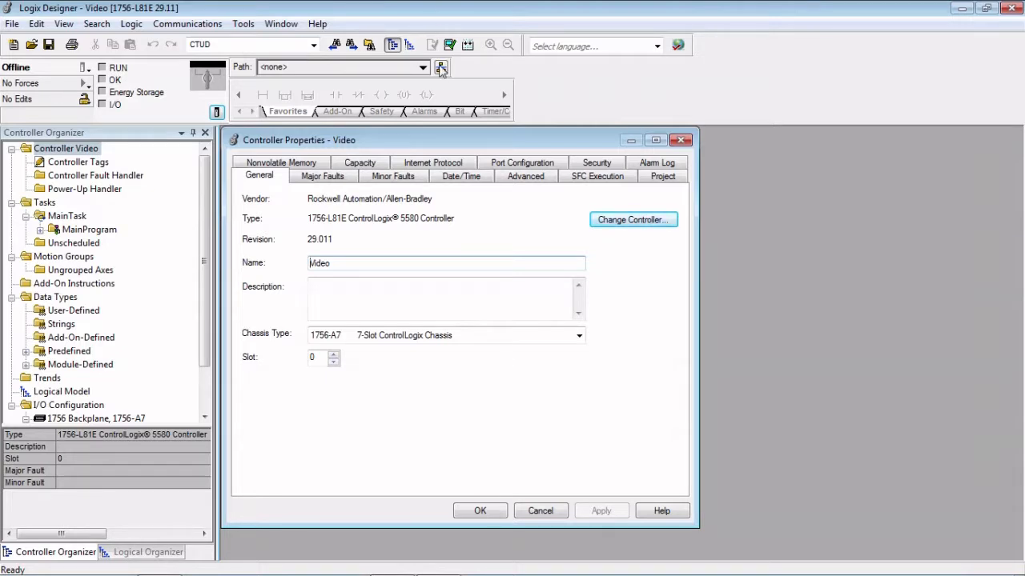
Step: Check the converted project's controller type and revision in the controller properties
{"action": "mouse_move", "coordinate": [396, 12]}
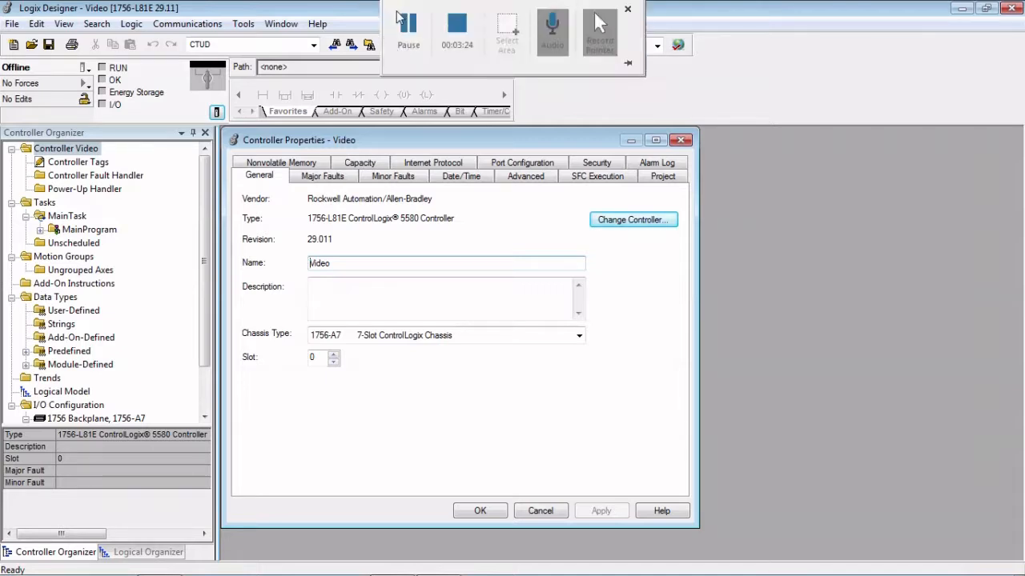
{"action": "left_click", "coordinate": [408, 32]}
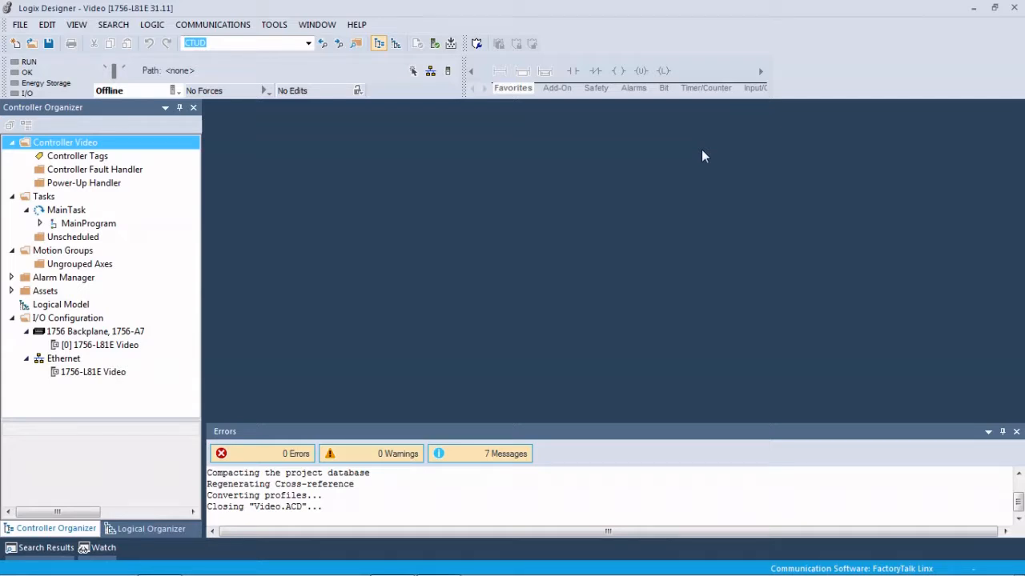
{"action": "left_click", "coordinate": [448, 71]}
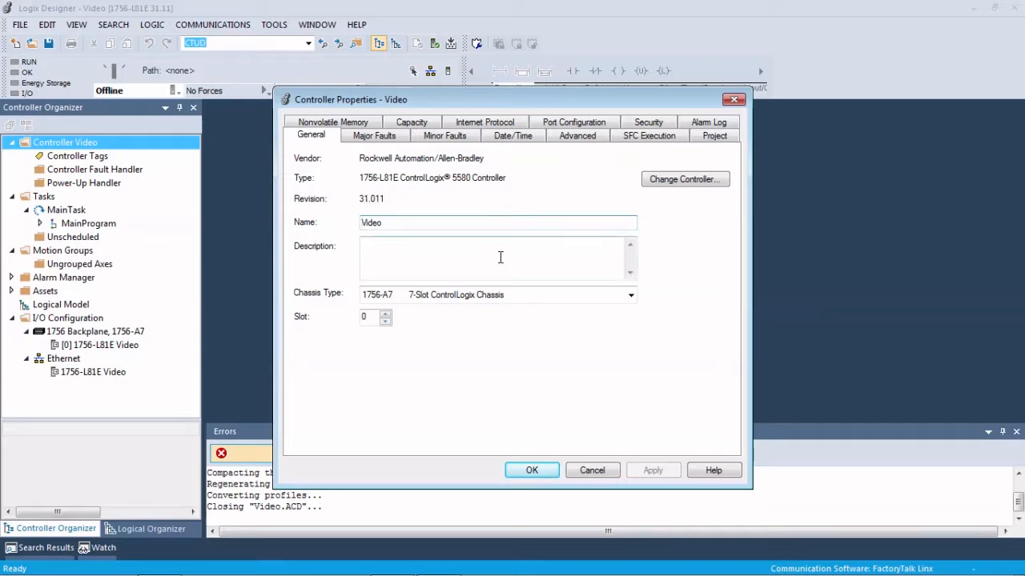
{"action": "left_click", "coordinate": [535, 470]}
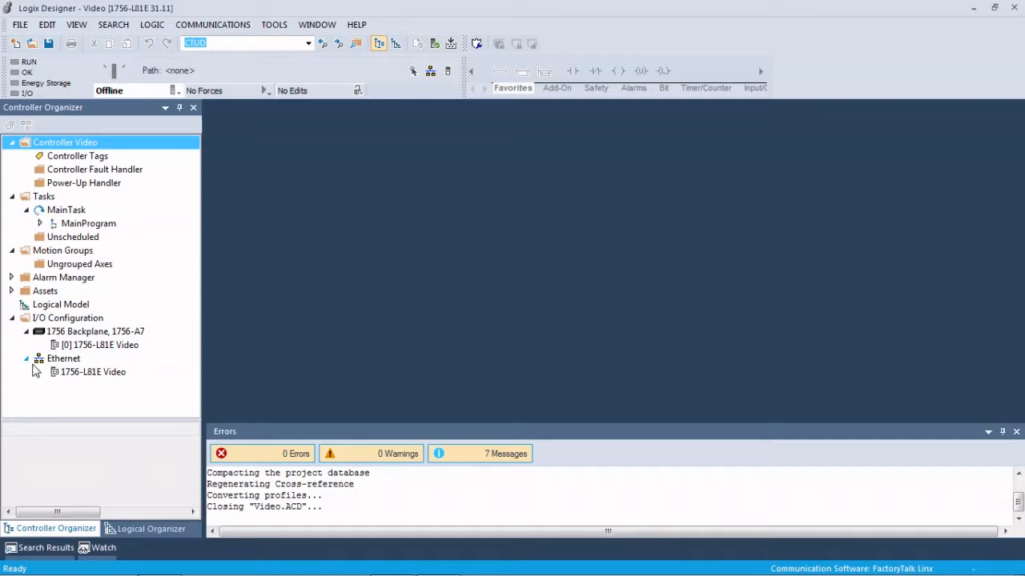
Step: Start a new 1756-IA16 digital input module on the 1756 backplane and name it DI
{"action": "left_click", "coordinate": [83, 336]}
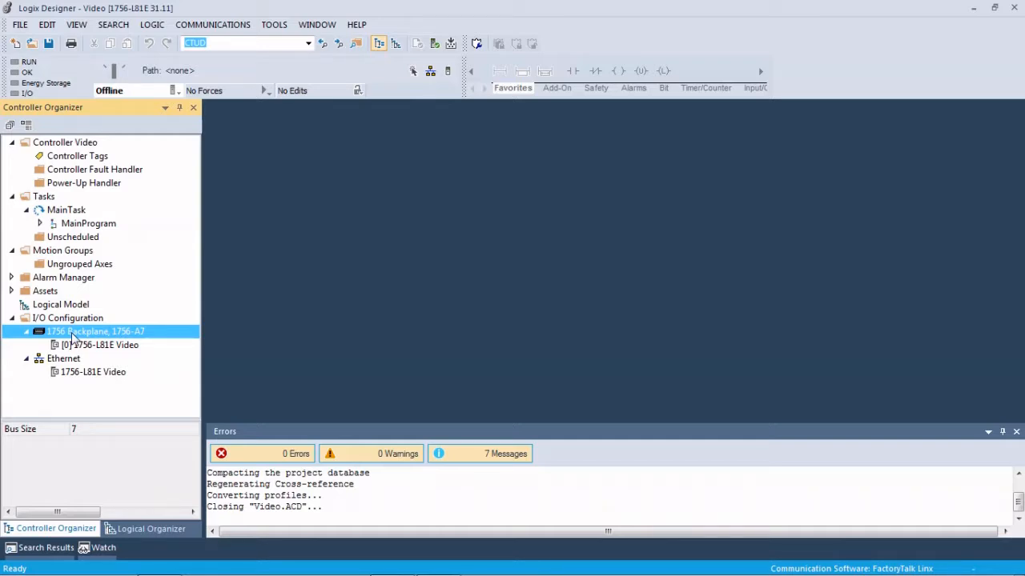
{"action": "right_click", "coordinate": [72, 335]}
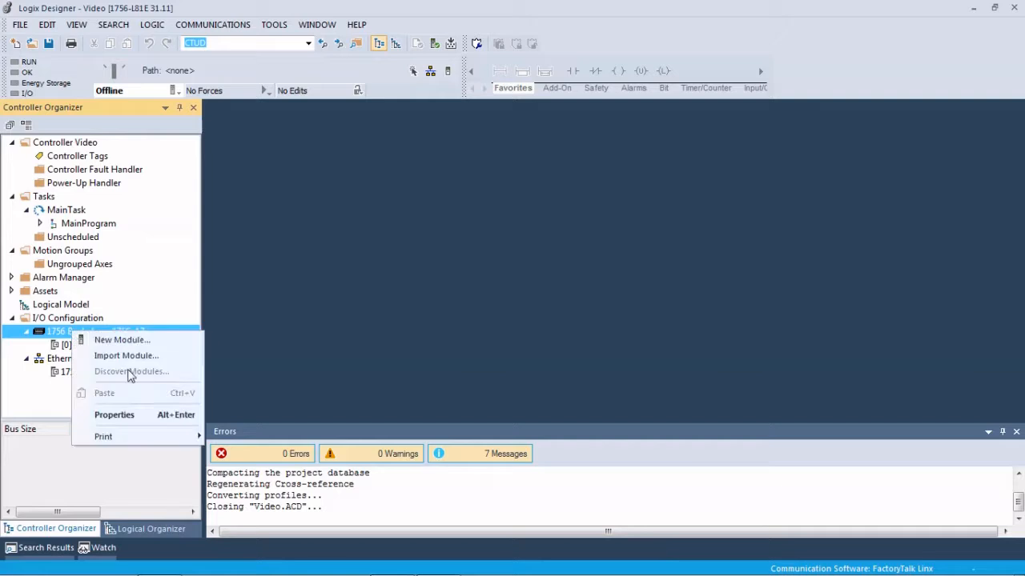
{"action": "left_click", "coordinate": [116, 342]}
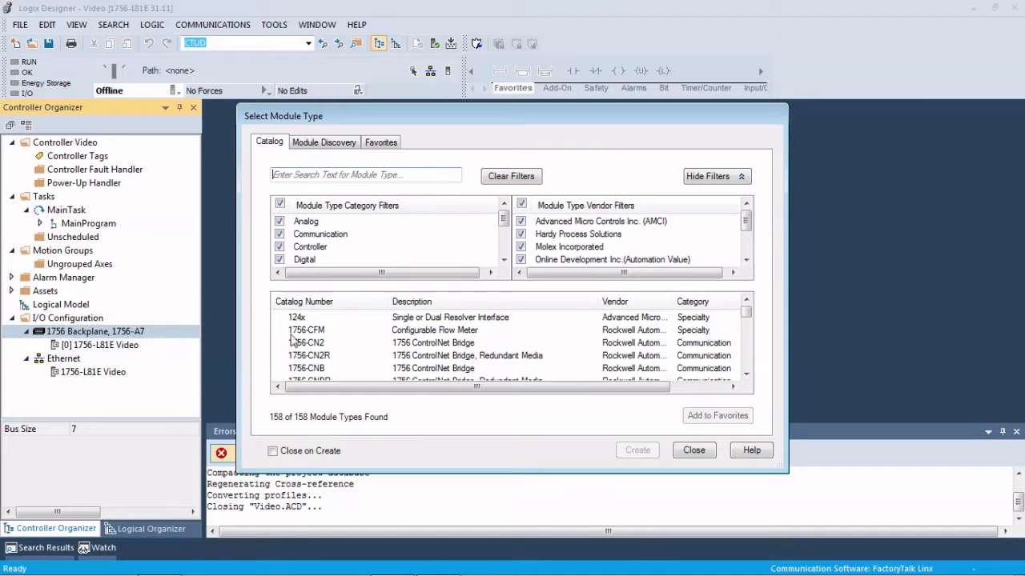
{"action": "left_click", "coordinate": [309, 144]}
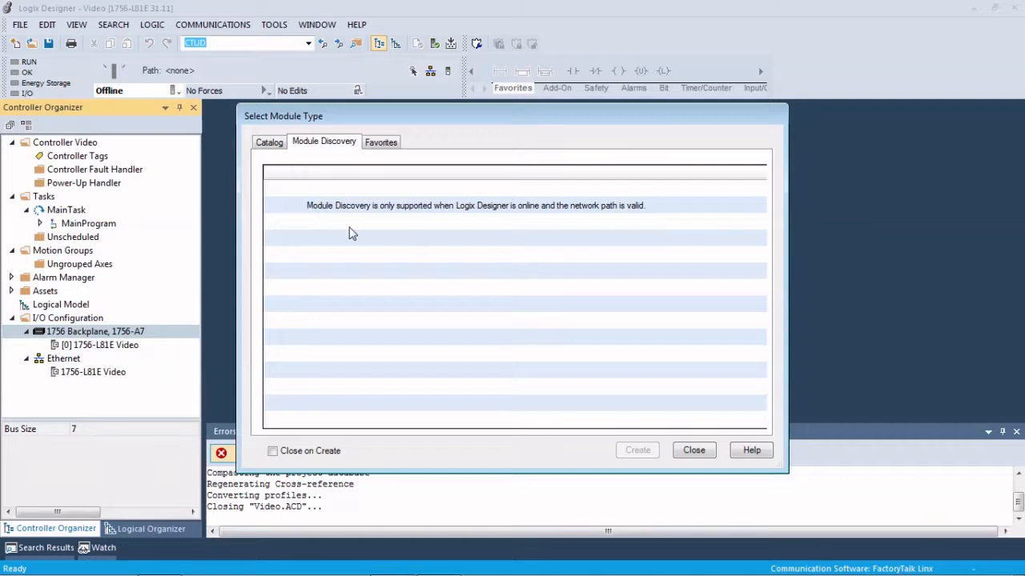
{"action": "left_click", "coordinate": [276, 146]}
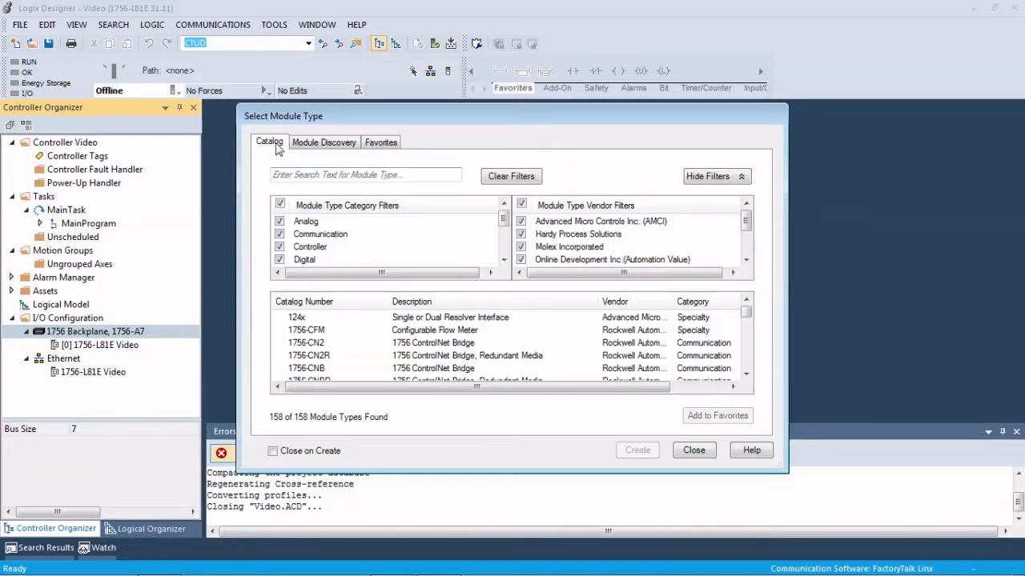
{"action": "left_click", "coordinate": [314, 178]}
{"action": "type", "text": "1756-"}
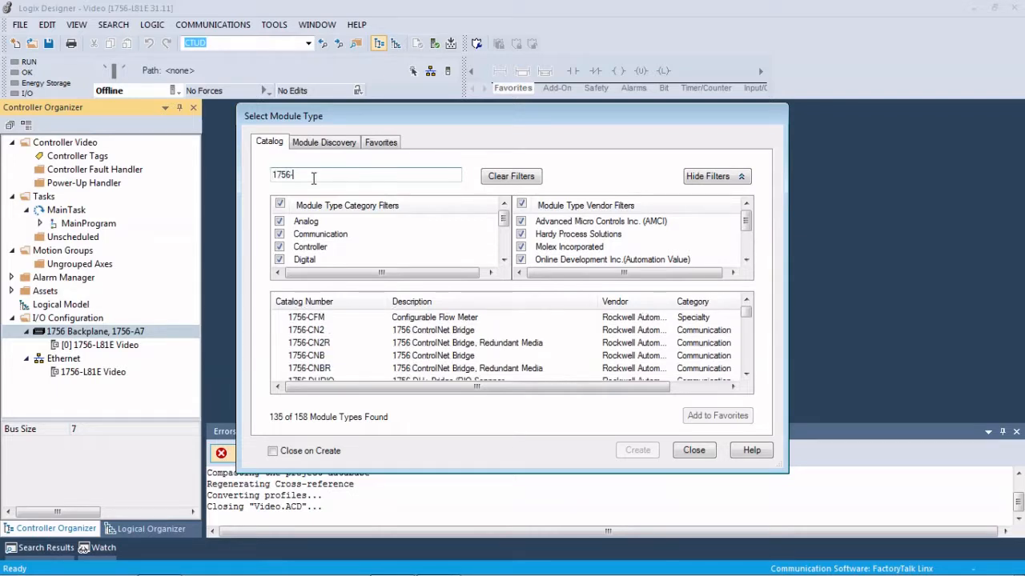
{"action": "type", "text": "ia16"}
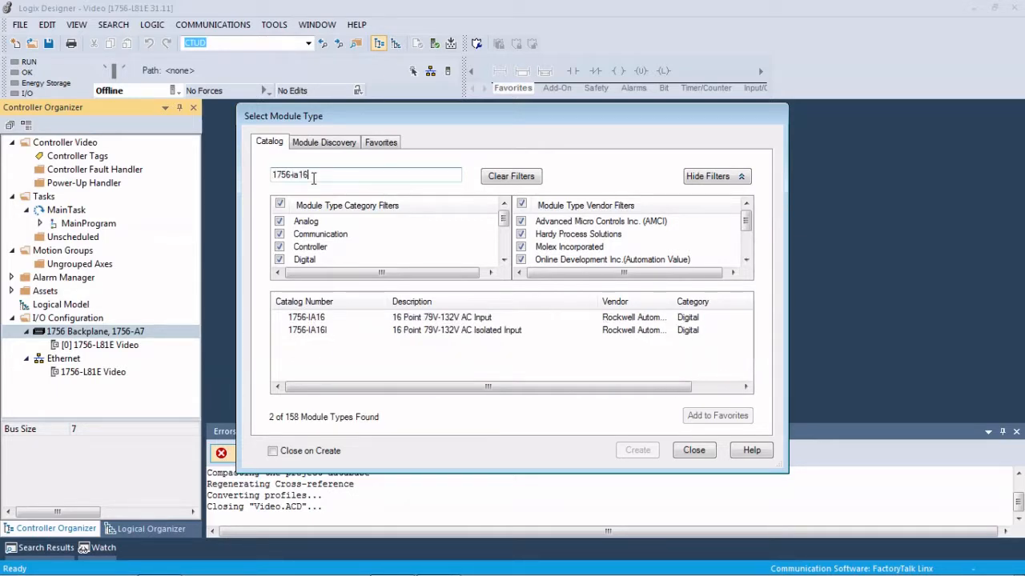
{"action": "left_click", "coordinate": [329, 317]}
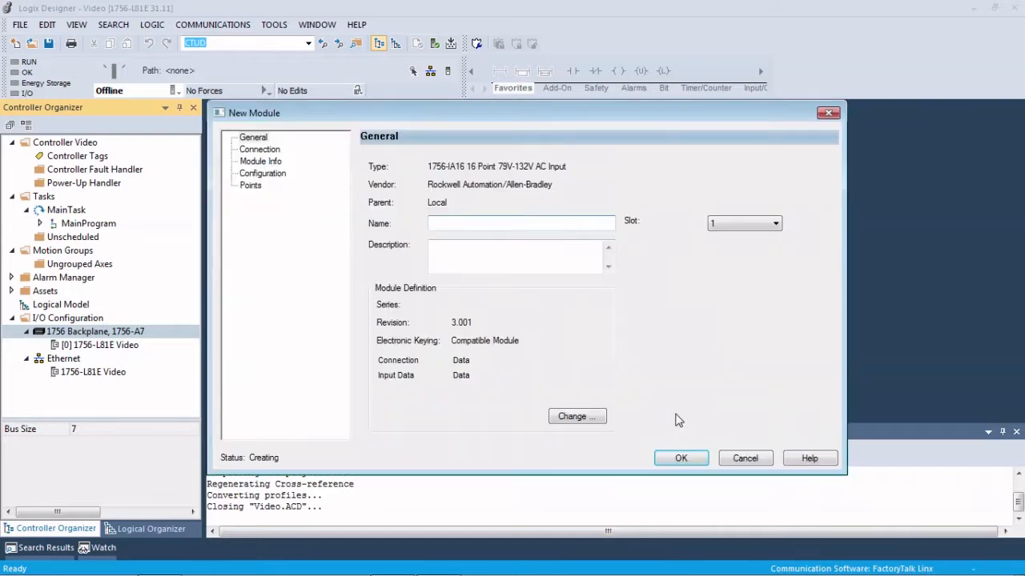
{"action": "type", "text": "DI"}
Step: Try Exact Match and Disable Keying as the DI module's electronic keying, and return it to Compatible Module
{"action": "left_click", "coordinate": [556, 416]}
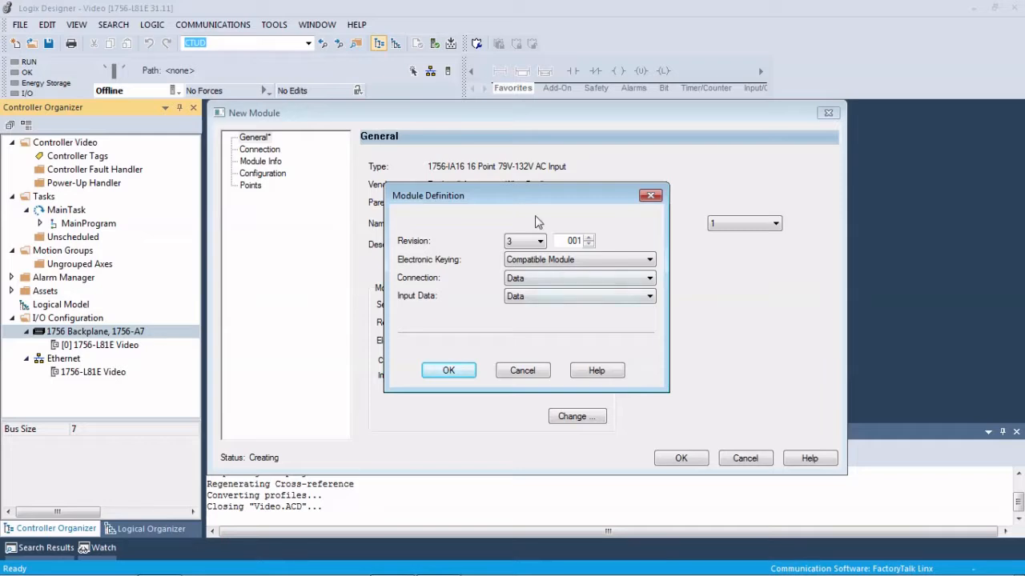
{"action": "left_click", "coordinate": [543, 262]}
{"action": "left_click", "coordinate": [549, 273]}
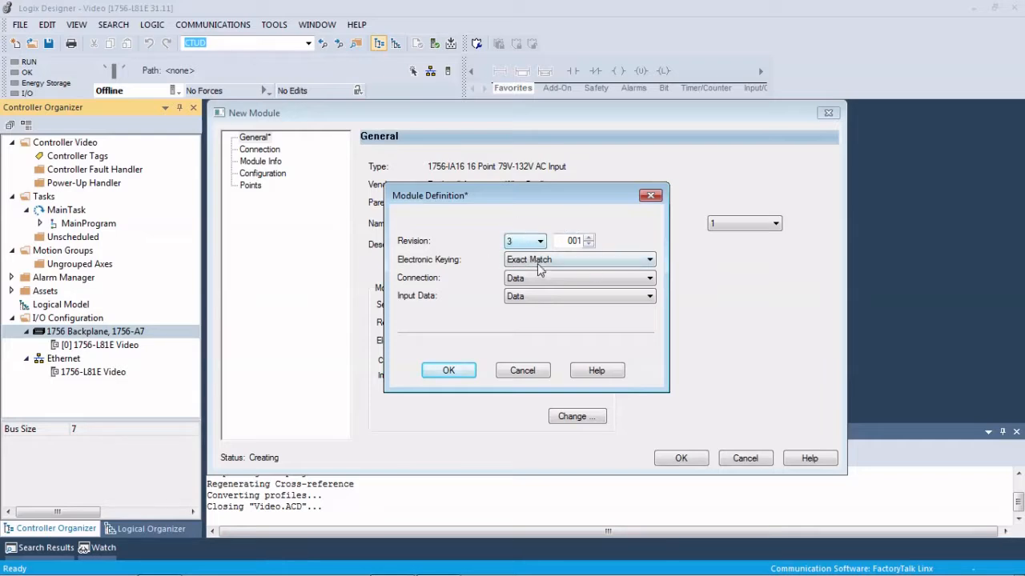
{"action": "left_click", "coordinate": [547, 261]}
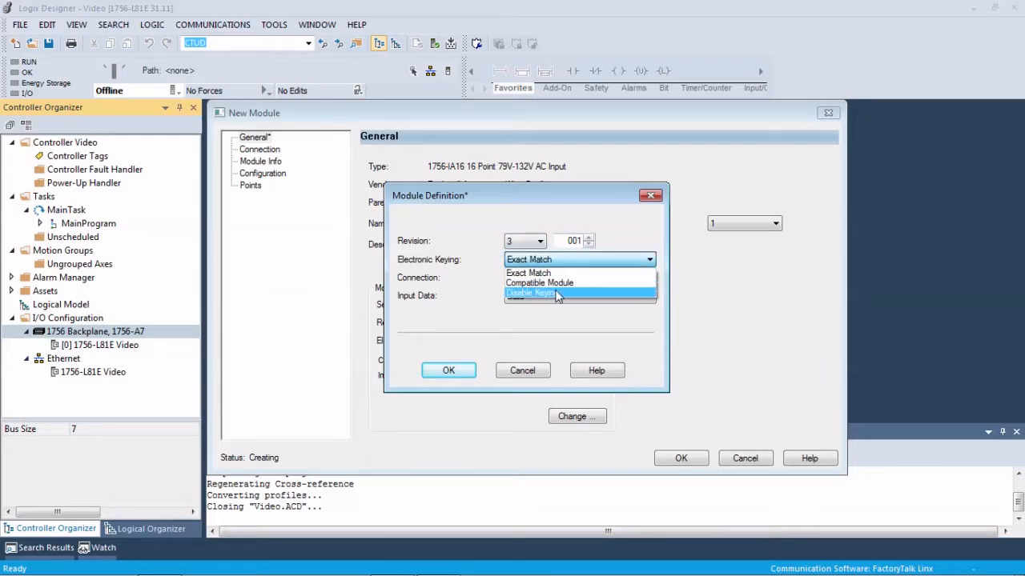
{"action": "left_click", "coordinate": [556, 292]}
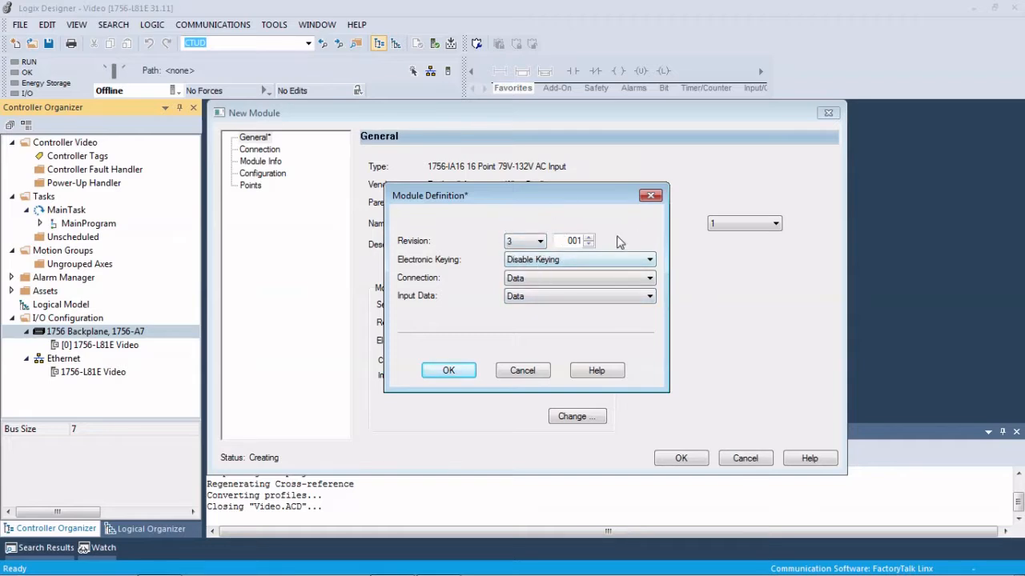
{"action": "left_click", "coordinate": [556, 261]}
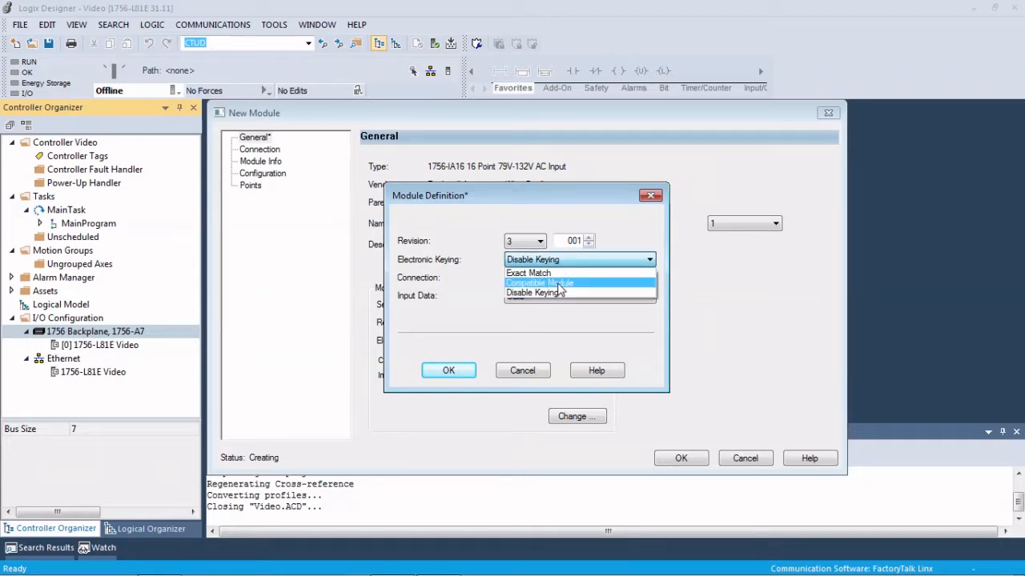
{"action": "left_click", "coordinate": [566, 283]}
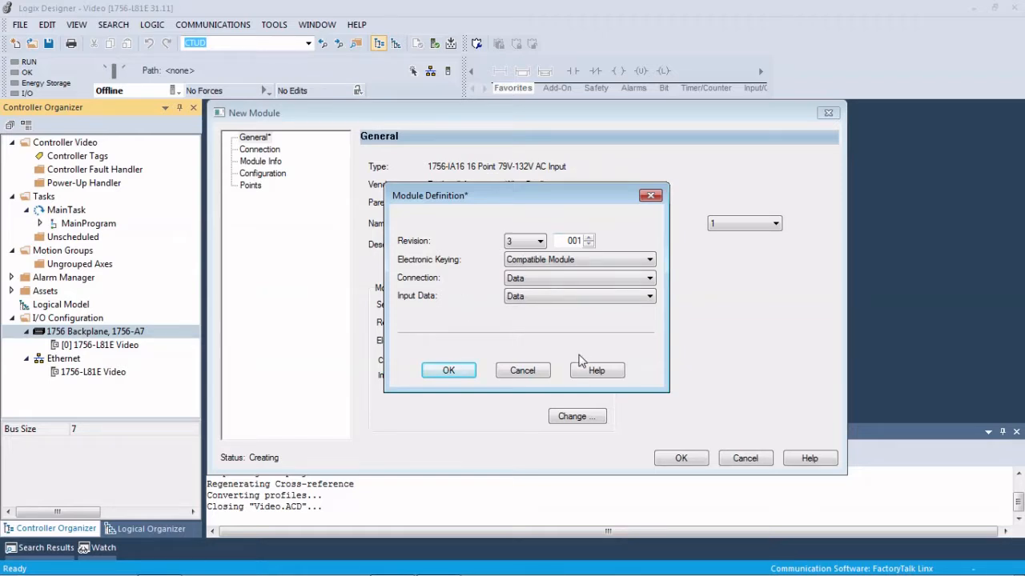
{"action": "left_click", "coordinate": [448, 371]}
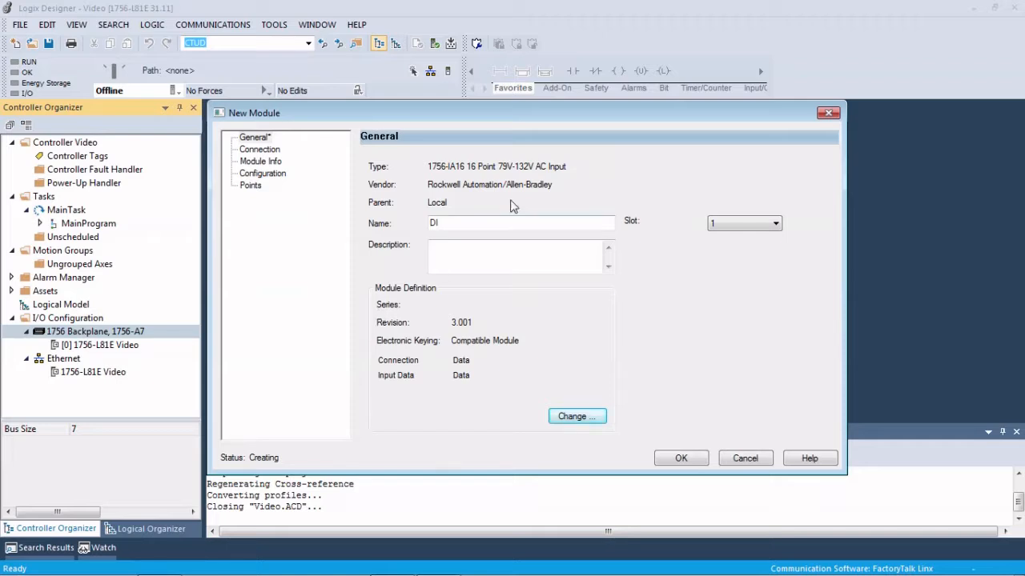
Step: Review the DI module's connection, module info, configuration and points settings, and create the module
{"action": "left_click", "coordinate": [267, 151]}
{"action": "left_click", "coordinate": [267, 162]}
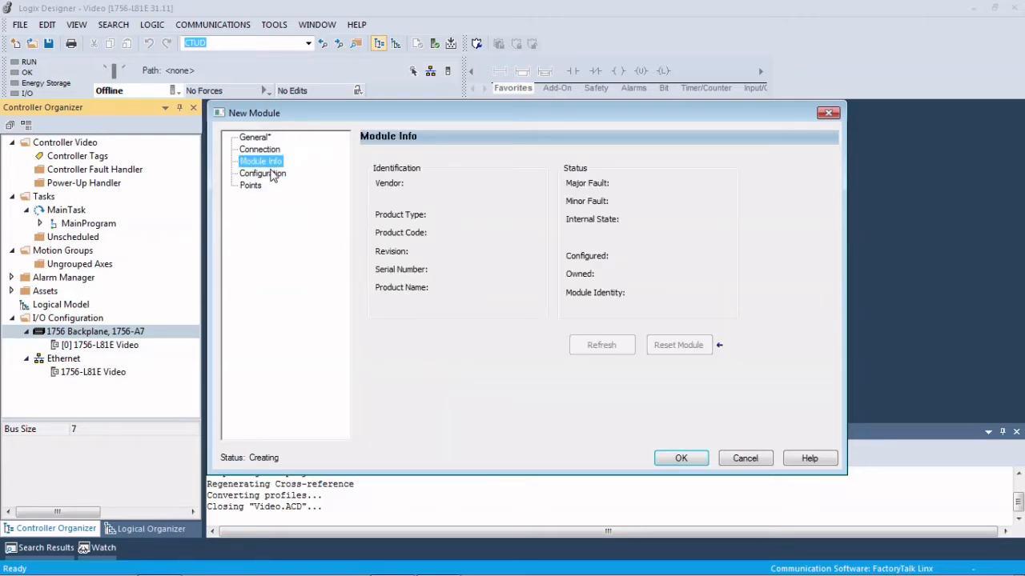
{"action": "left_click", "coordinate": [269, 174]}
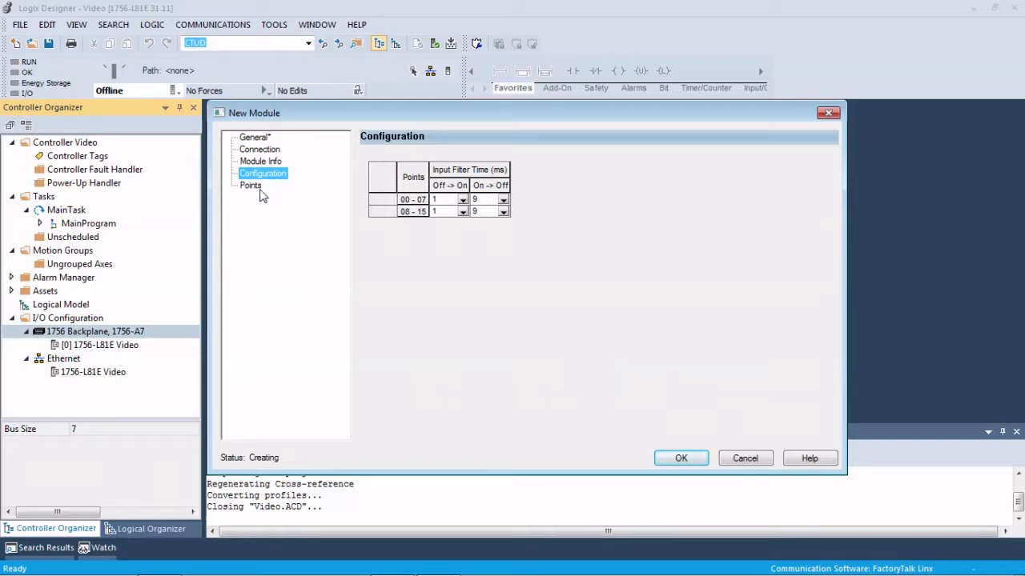
{"action": "left_click", "coordinate": [260, 191]}
{"action": "left_click", "coordinate": [680, 458]}
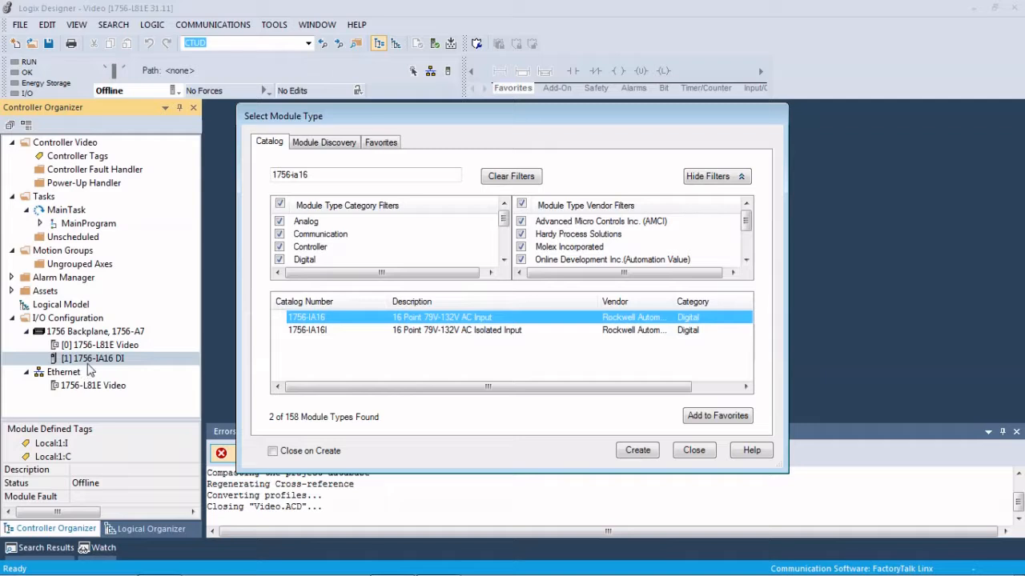
Step: Start a new 1756-IF16 analog input module on the backplane and name it ai
{"action": "left_click", "coordinate": [310, 176]}
{"action": "left_click_drag", "start_coordinate": [310, 176], "coordinate": [295, 176]}
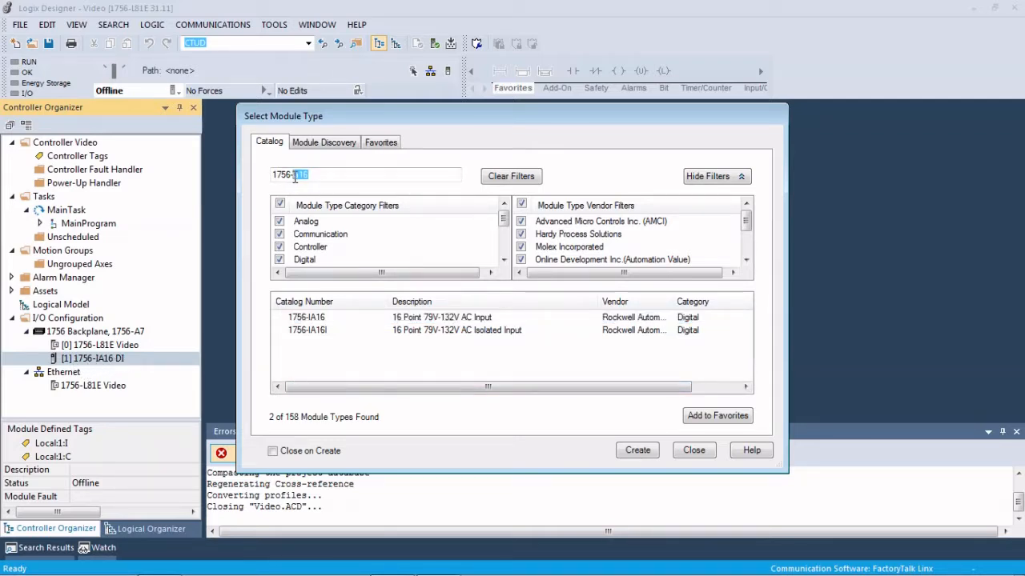
{"action": "type", "text": "f16"}
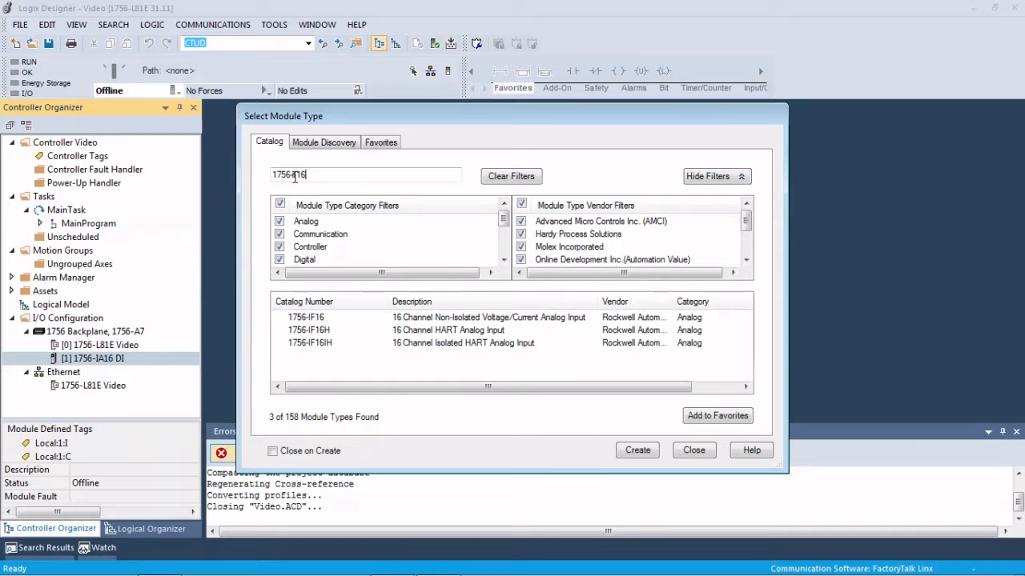
{"action": "left_click", "coordinate": [318, 318]}
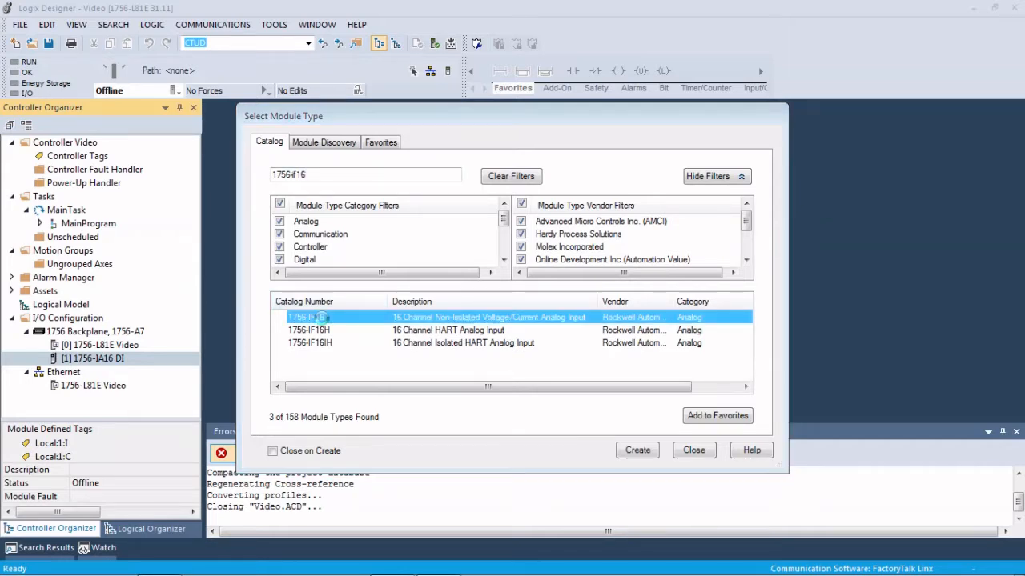
{"action": "double_click", "coordinate": [318, 318]}
{"action": "type", "text": "a"}
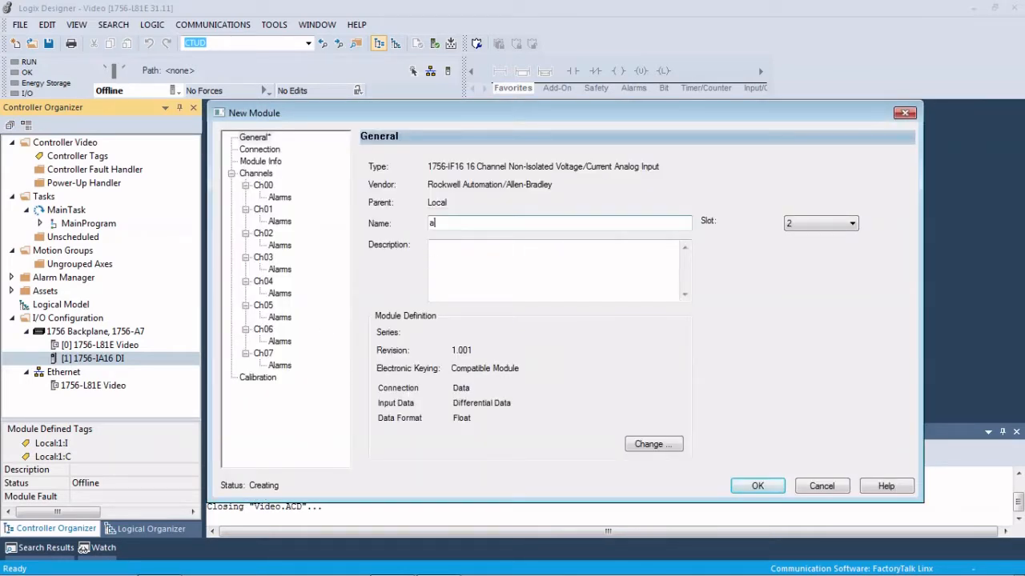
{"action": "type", "text": "i"}
Step: Set channel Ch00's low signal to 4 mA with the 0 mA to 20 mA current range, and create the ai module
{"action": "left_click", "coordinate": [264, 185]}
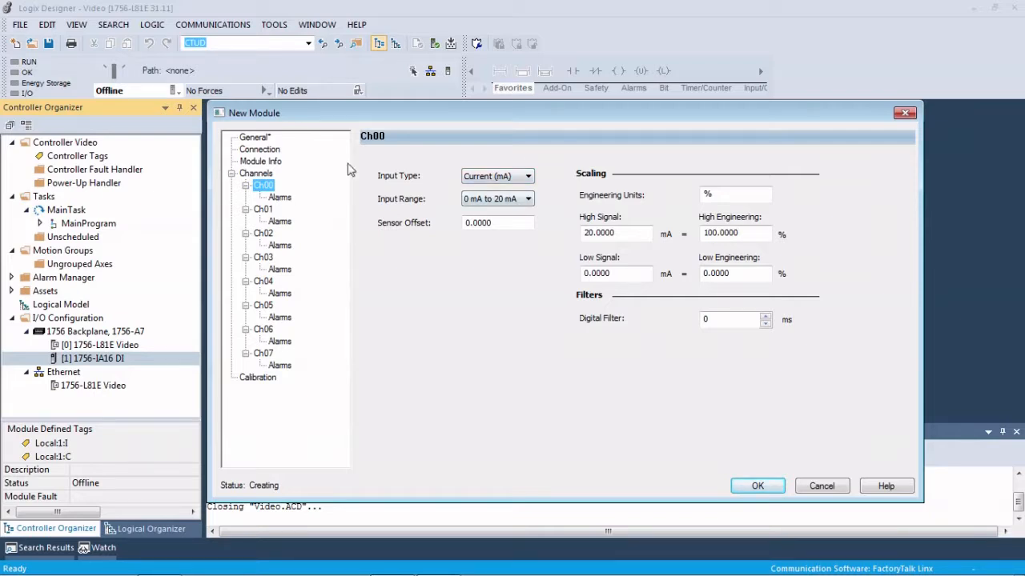
{"action": "left_click", "coordinate": [500, 178]}
{"action": "left_click", "coordinate": [500, 177]}
{"action": "left_click", "coordinate": [505, 204]}
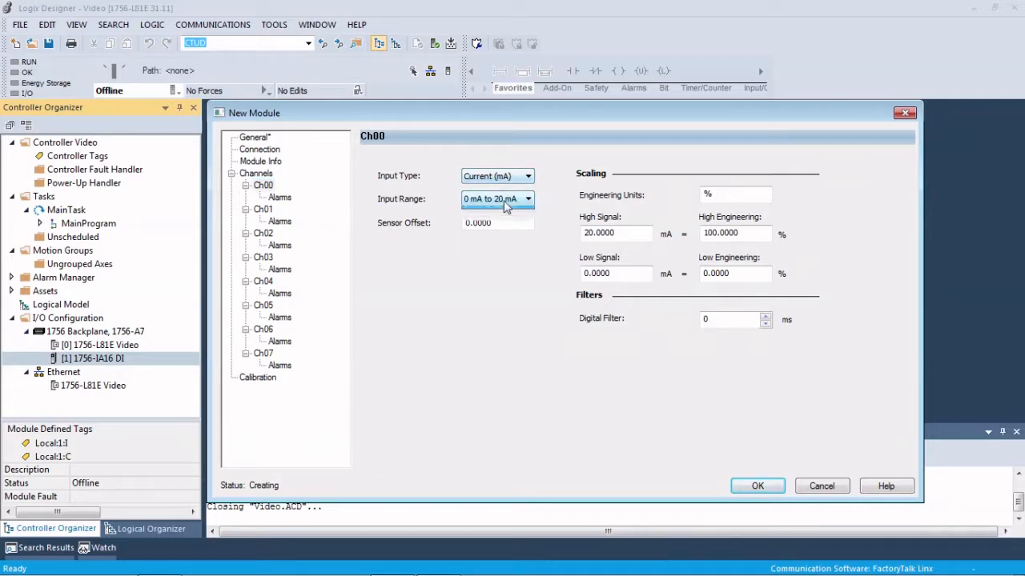
{"action": "left_click", "coordinate": [504, 212]}
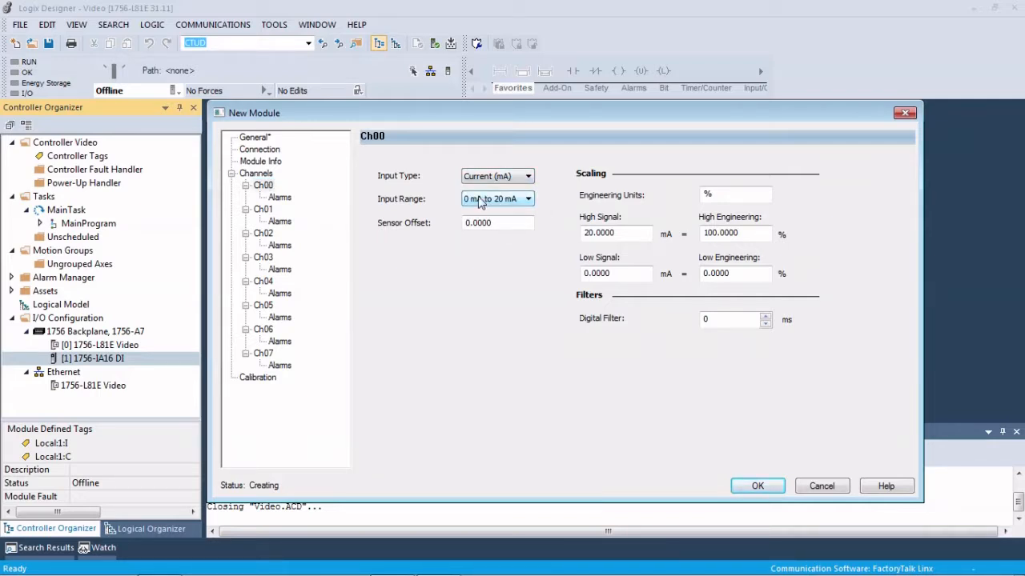
{"action": "left_click", "coordinate": [480, 201]}
{"action": "left_click", "coordinate": [490, 212]}
{"action": "left_click_drag", "start_coordinate": [631, 277], "coordinate": [506, 277]}
{"action": "type", "text": "4"}
{"action": "left_click", "coordinate": [769, 488]}
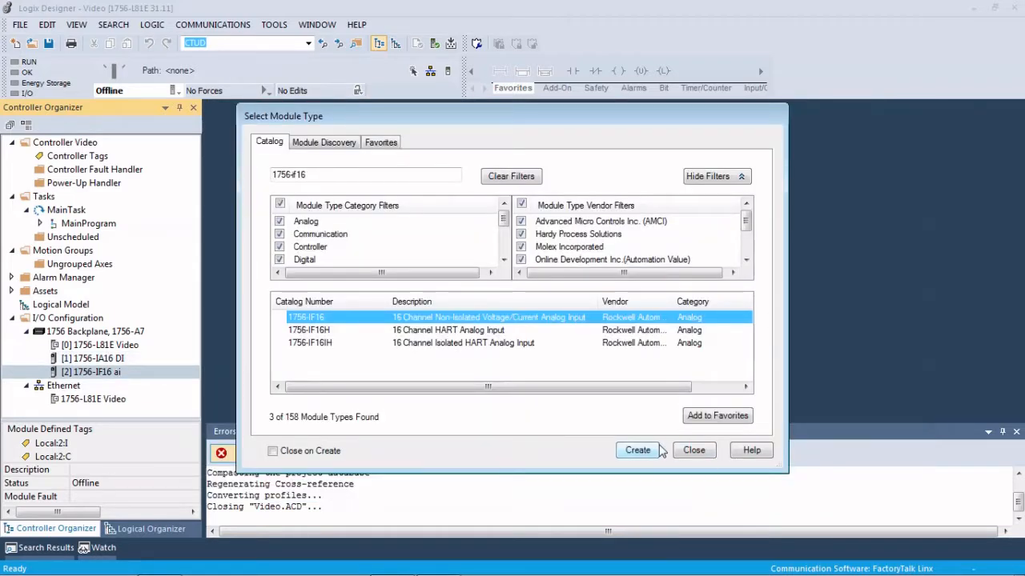
{"action": "left_click", "coordinate": [693, 450]}
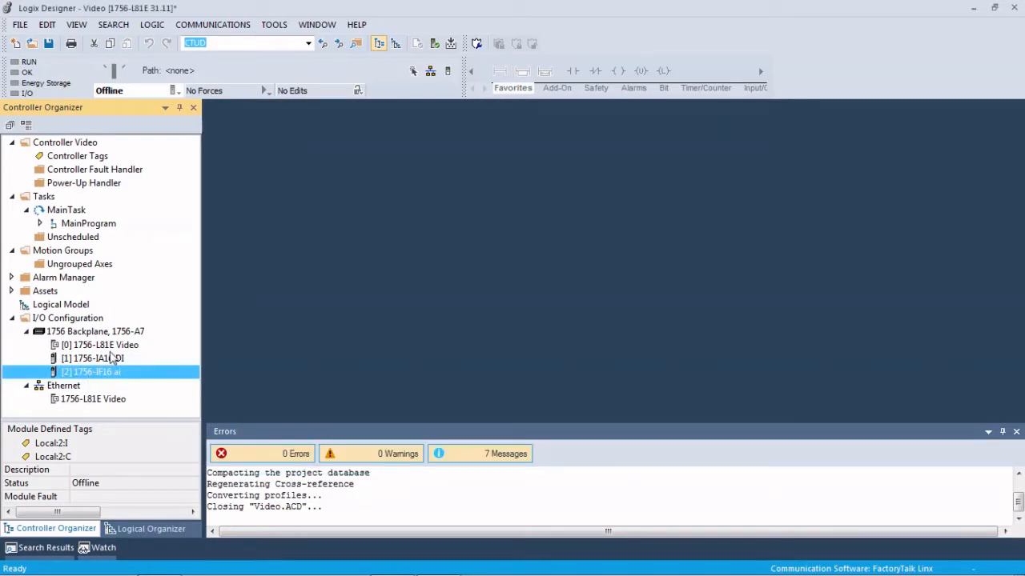
{"action": "left_click", "coordinate": [73, 388]}
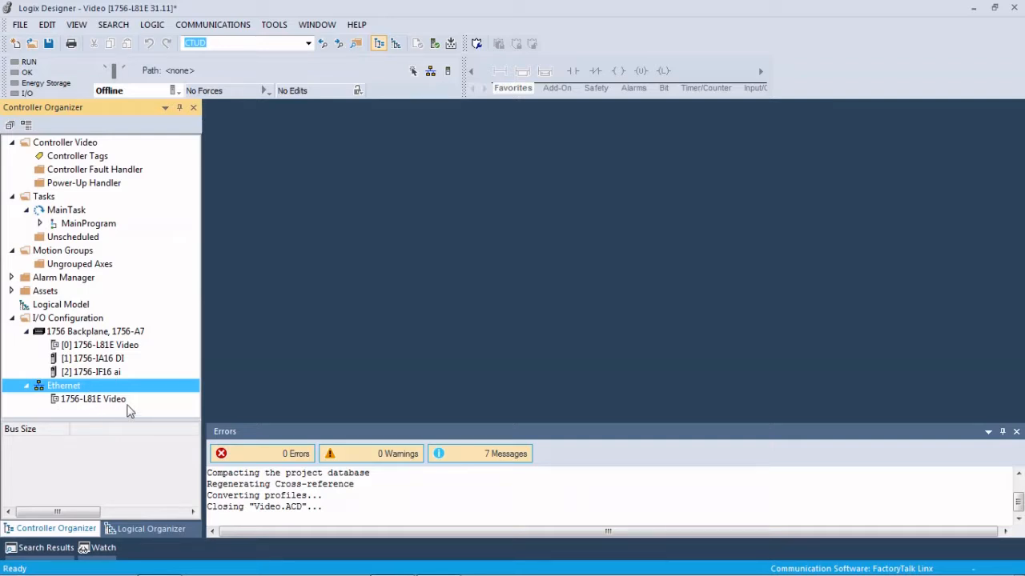
{"action": "left_click", "coordinate": [115, 336]}
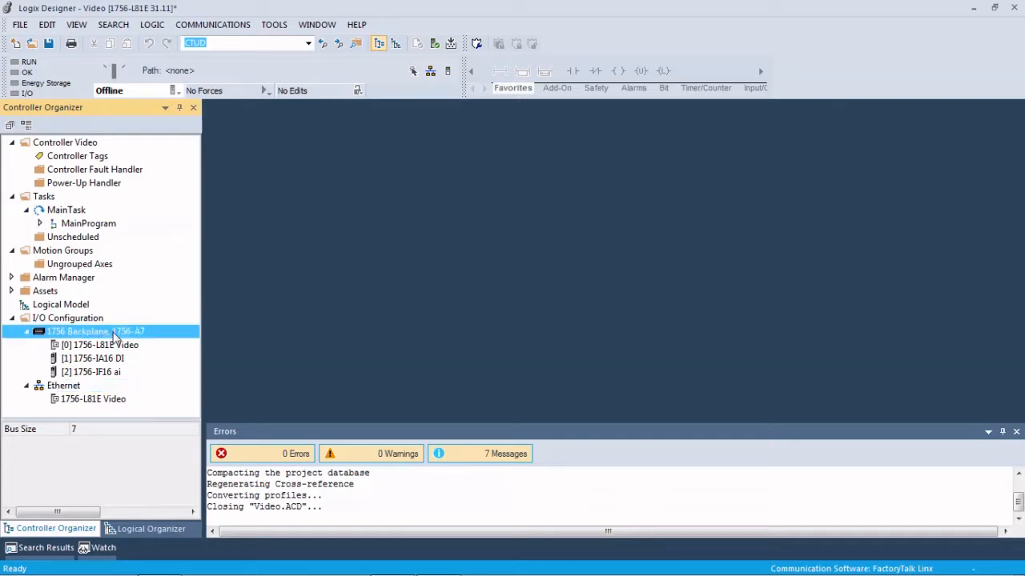
{"action": "right_click", "coordinate": [116, 337]}
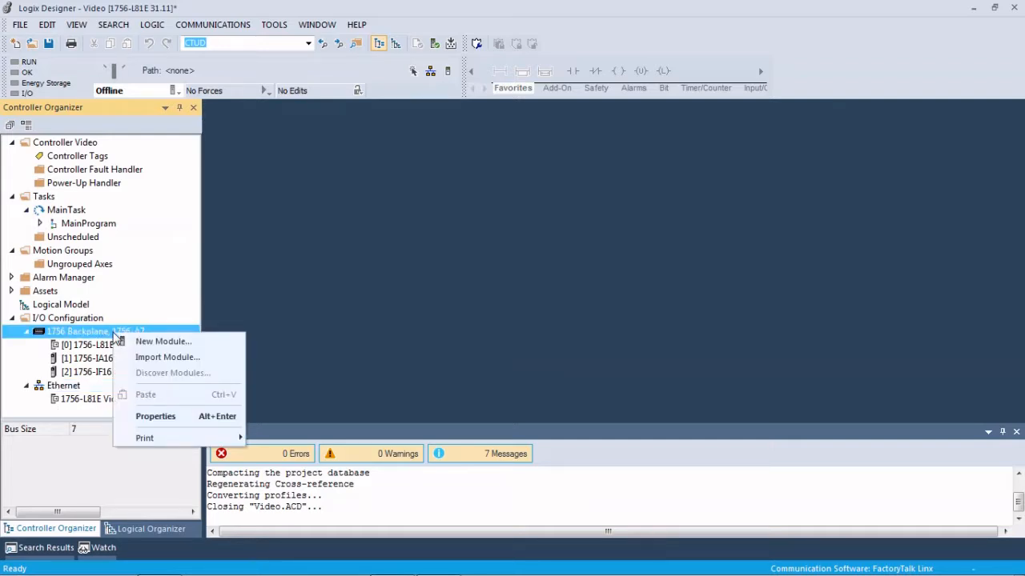
{"action": "left_click", "coordinate": [74, 349]}
Step: Search the module types available for the Ethernet network for 1756-ia16
{"action": "left_click", "coordinate": [62, 387]}
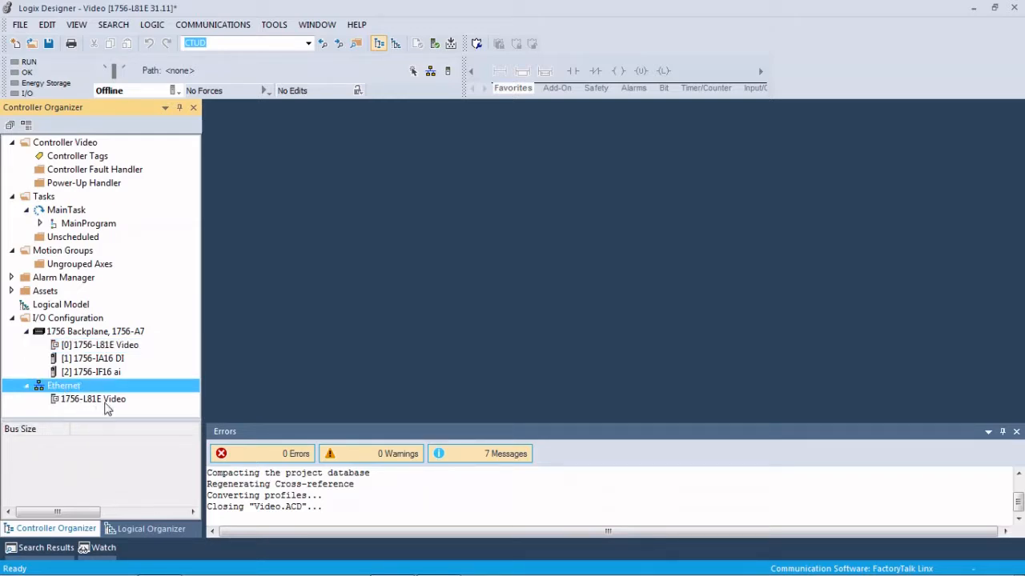
{"action": "right_click", "coordinate": [63, 388]}
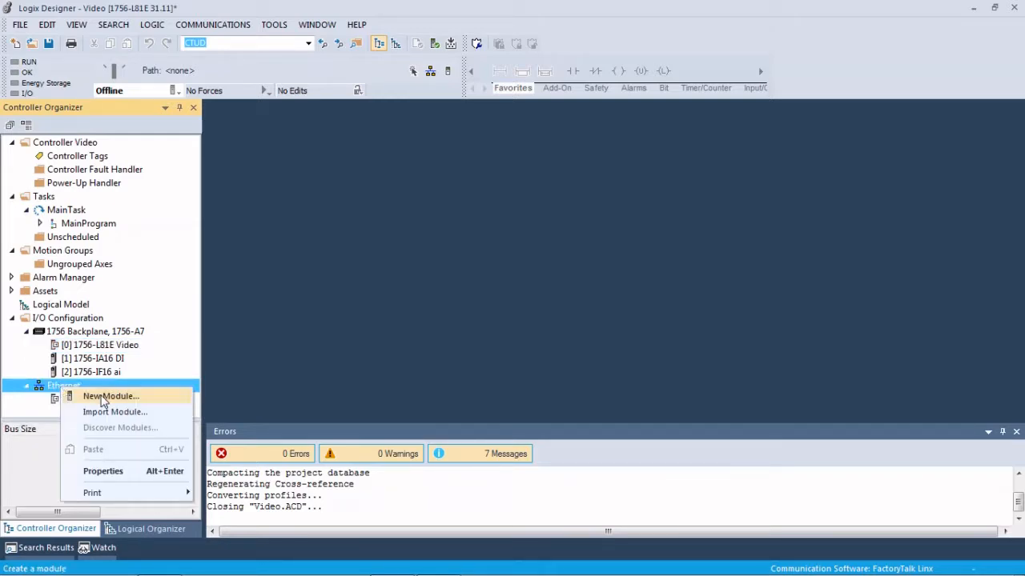
{"action": "left_click", "coordinate": [96, 396]}
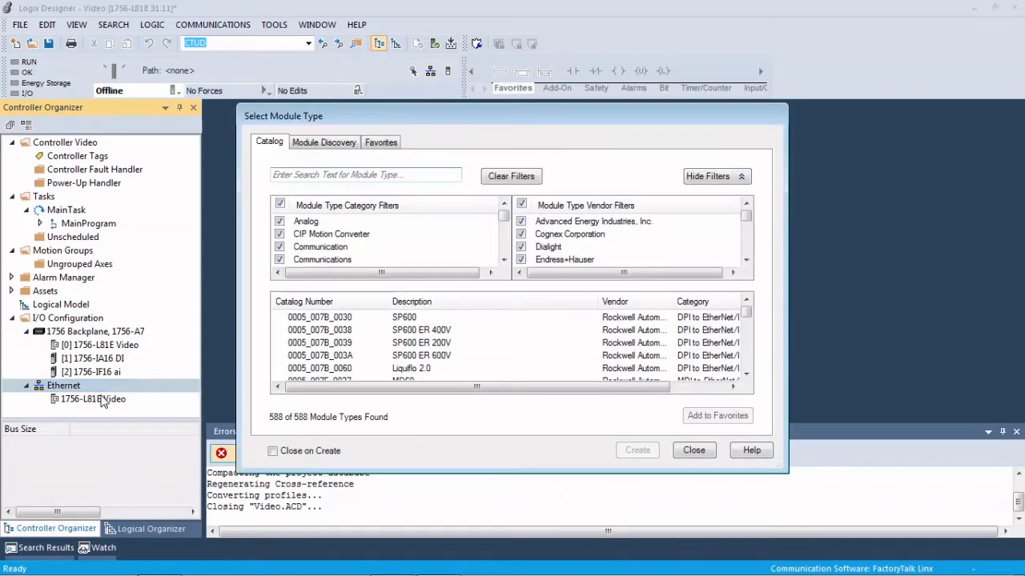
{"action": "type", "text": "1"}
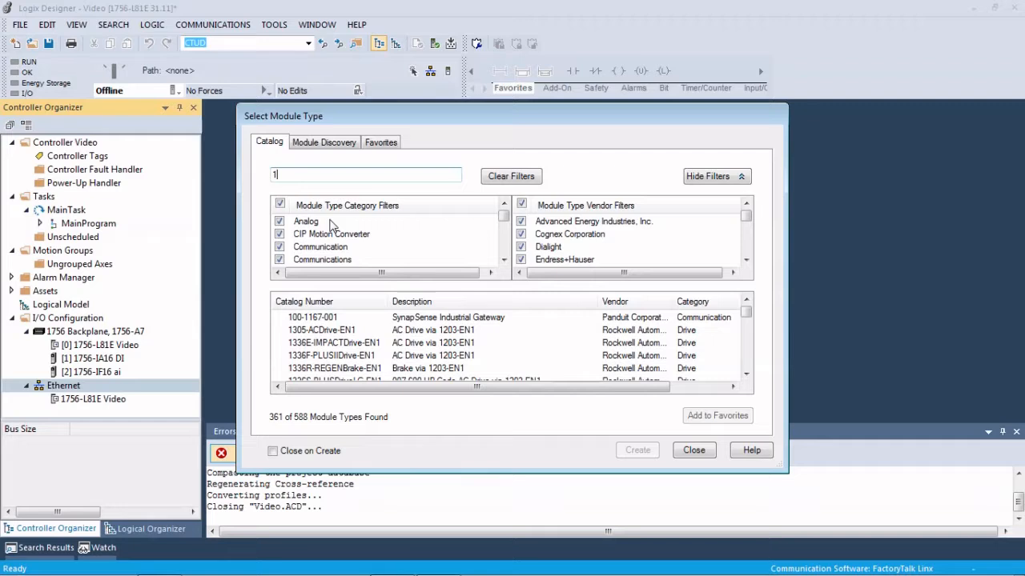
{"action": "type", "text": "756-ia16"}
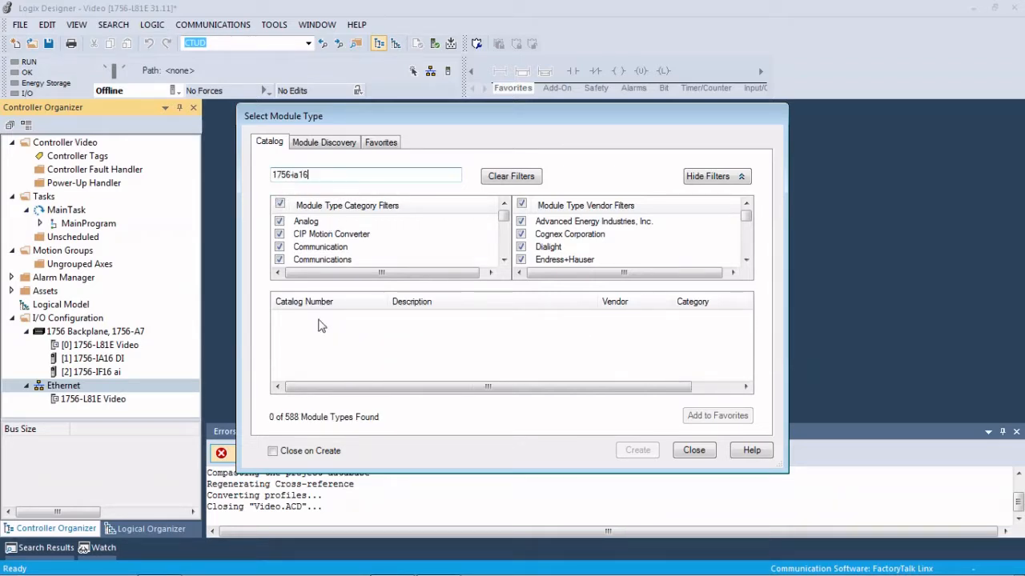
Step: Search the Ethernet module types for 1734 and start a new 1734-AENT Ethernet adapter
{"action": "left_click", "coordinate": [341, 341]}
{"action": "left_click_drag", "start_coordinate": [310, 176], "coordinate": [246, 179]}
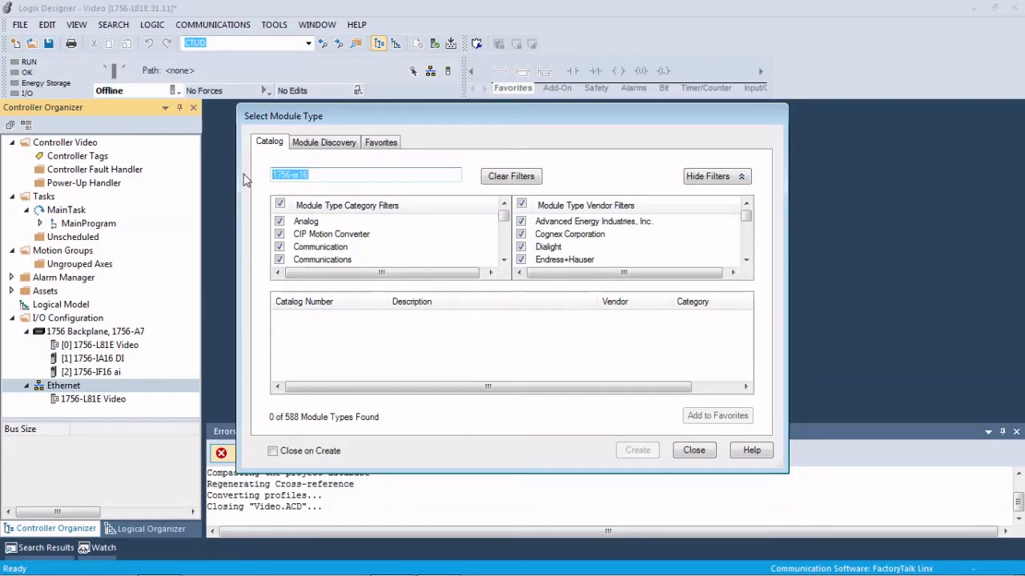
{"action": "left_click", "coordinate": [311, 174]}
{"action": "left_click_drag", "start_coordinate": [293, 175], "coordinate": [198, 161]}
{"action": "type", "text": "1734"}
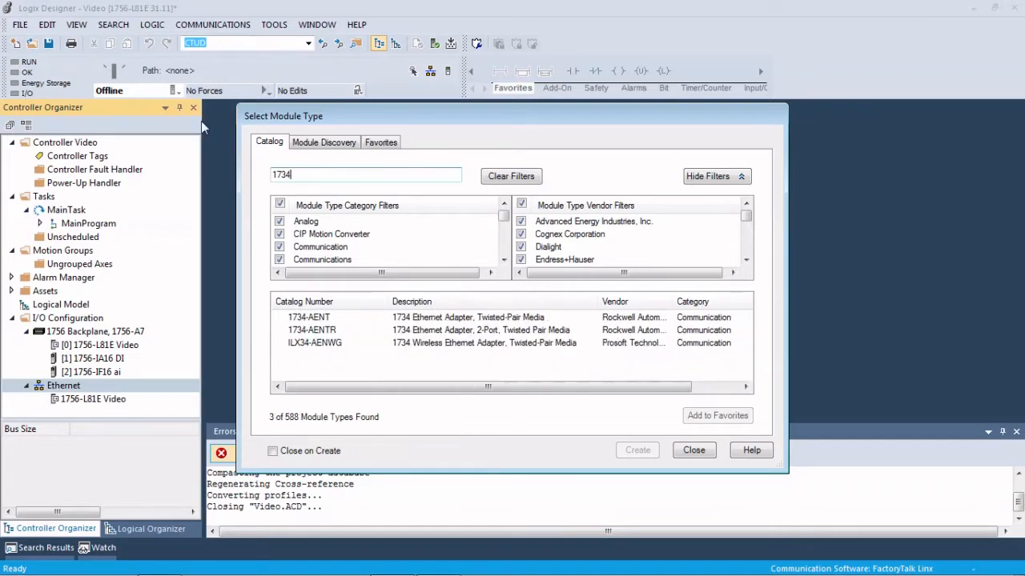
{"action": "left_click", "coordinate": [312, 318]}
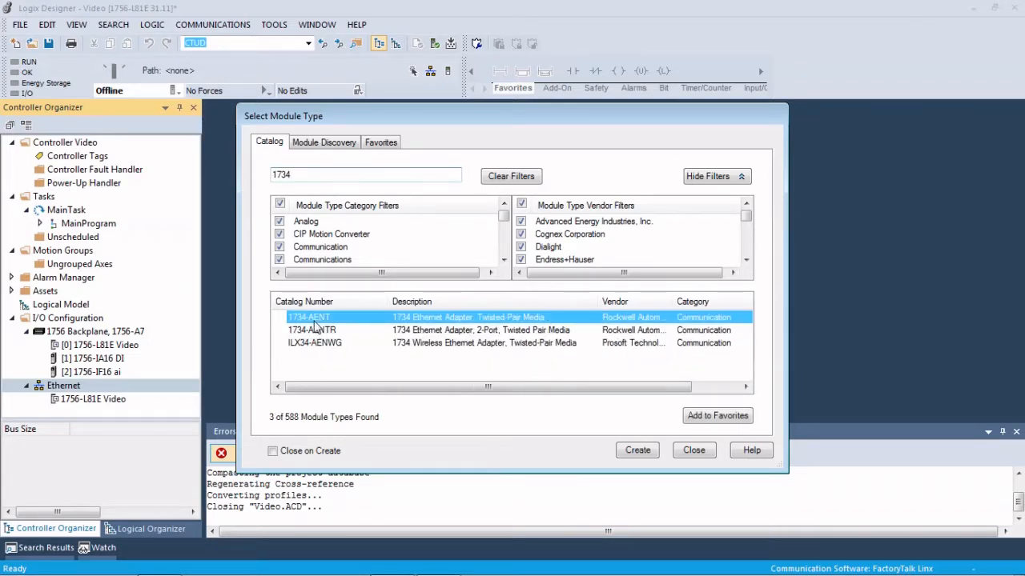
{"action": "left_click", "coordinate": [655, 450]}
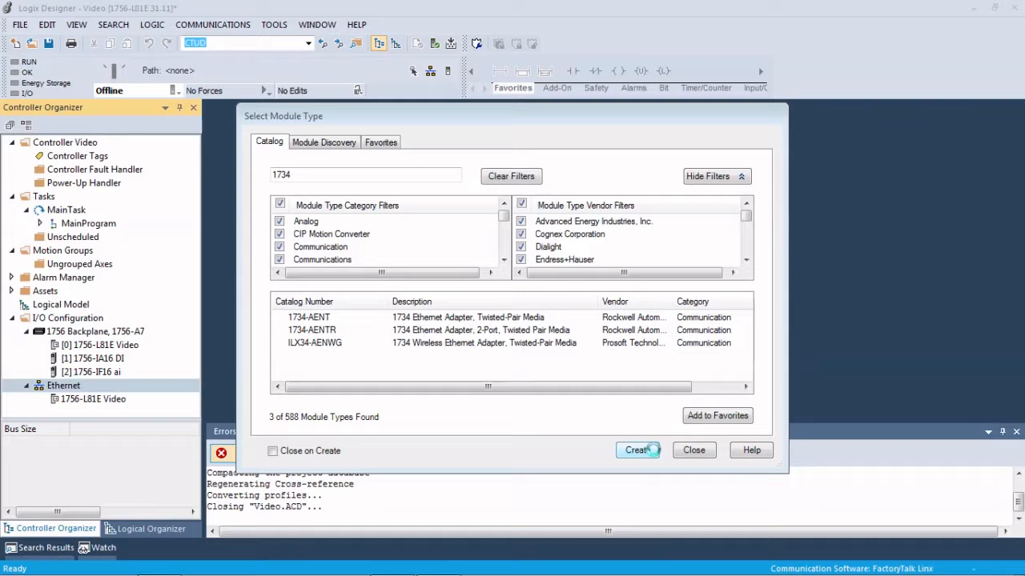
Step: Name the adapter aent, set its private network address to 192.168.1.2, and create the module
{"action": "type", "text": "aent"}
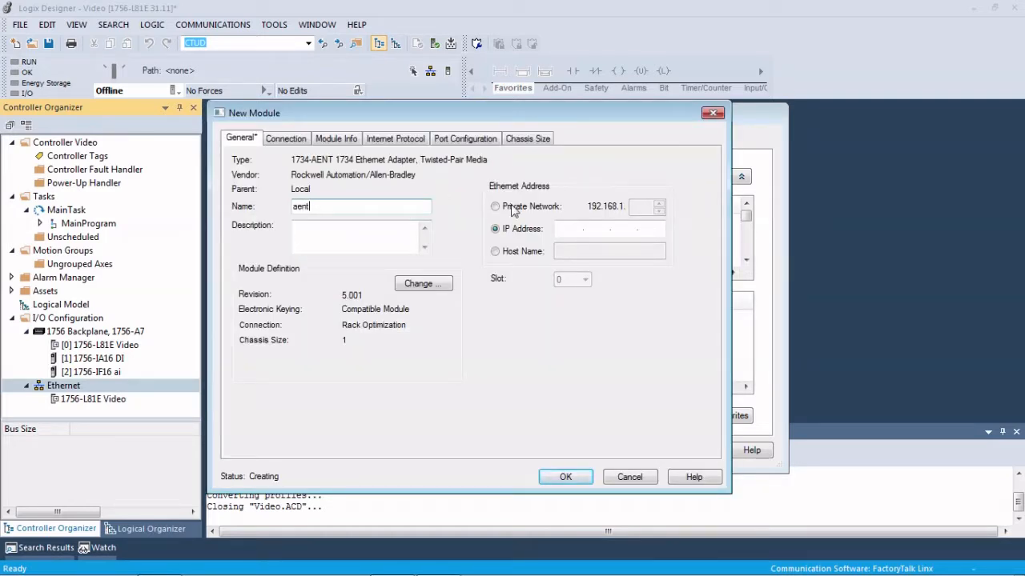
{"action": "left_click", "coordinate": [641, 209]}
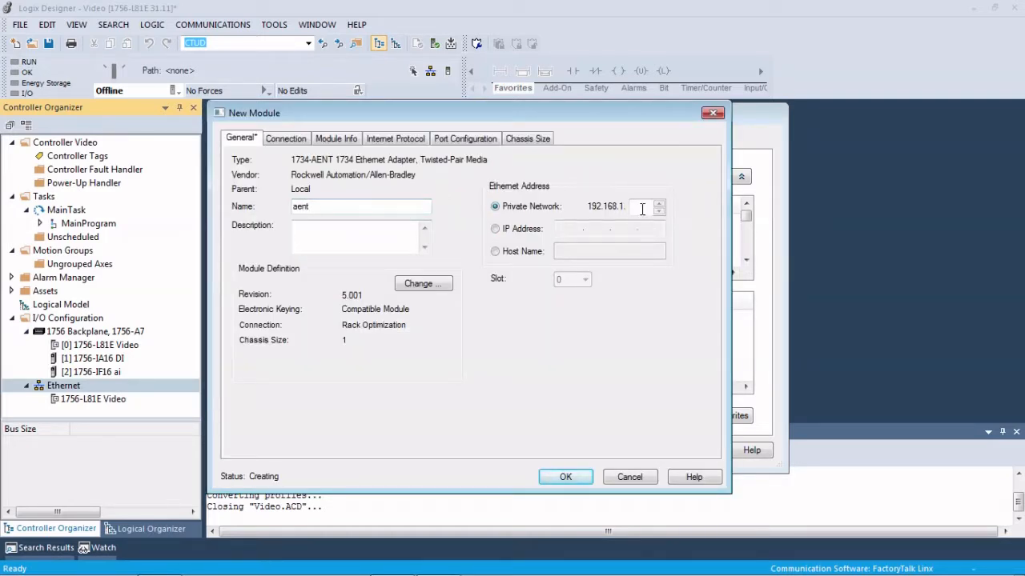
{"action": "left_click", "coordinate": [571, 477]}
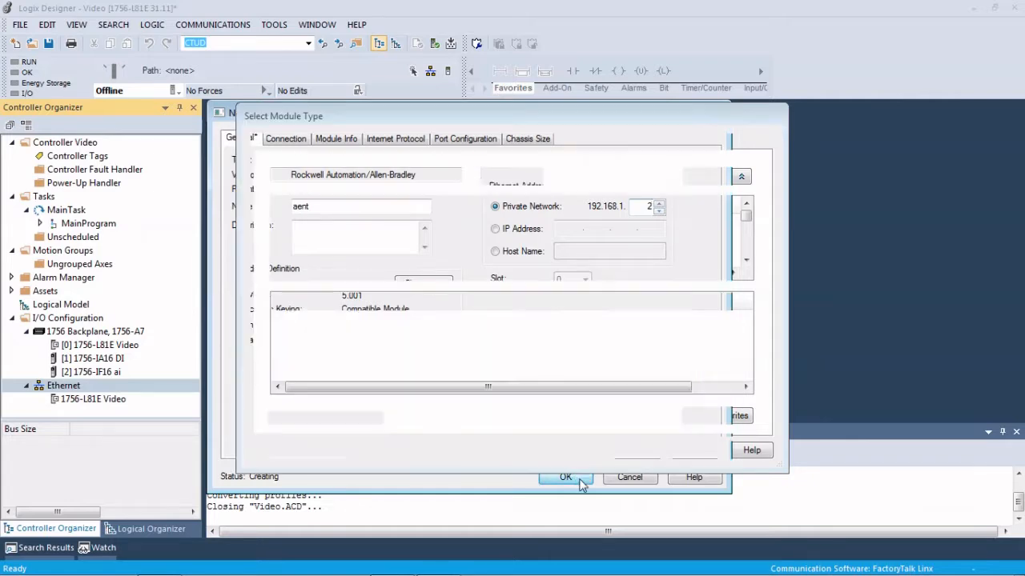
{"action": "left_click", "coordinate": [693, 451]}
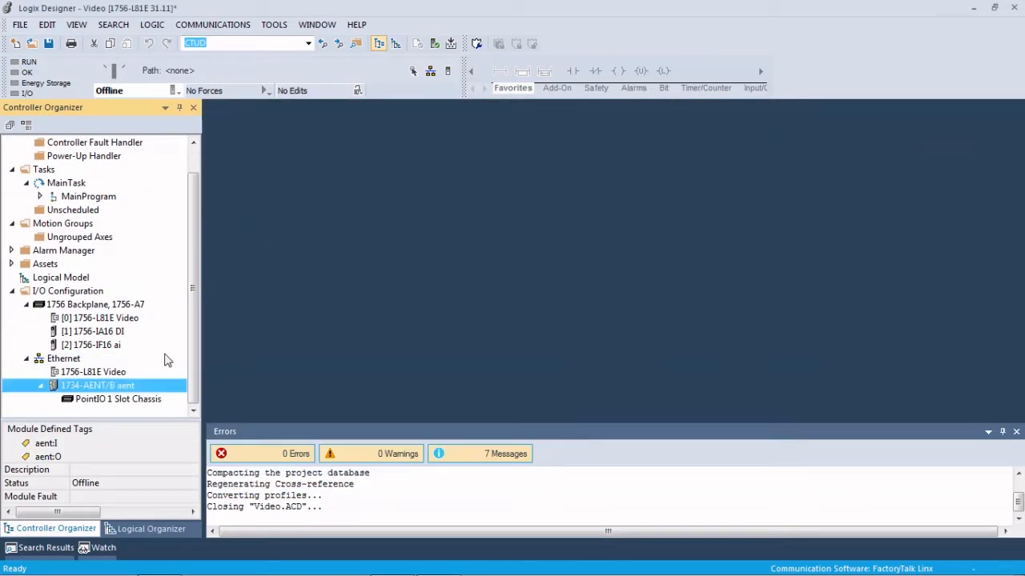
{"action": "left_click", "coordinate": [124, 401]}
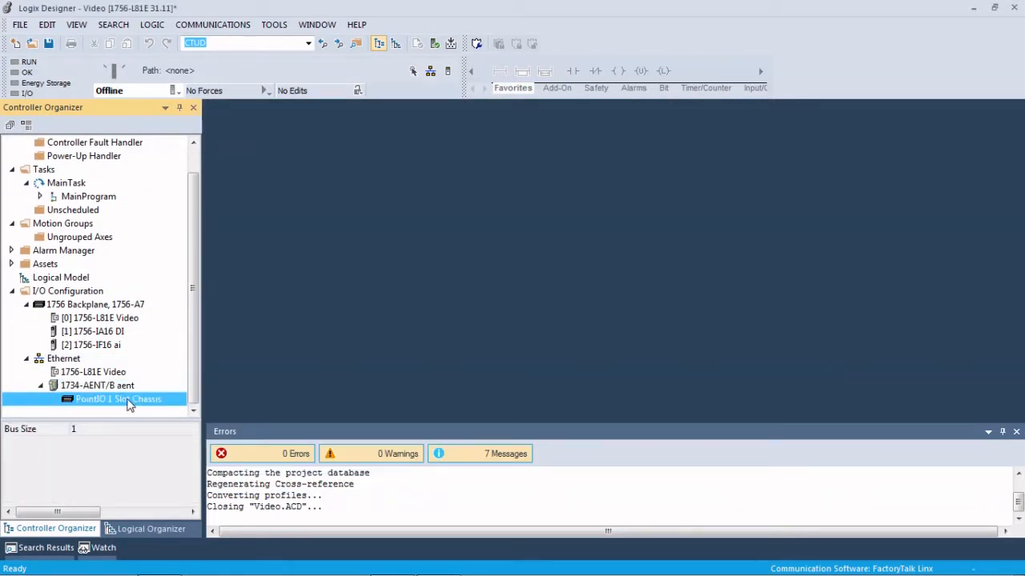
{"action": "right_click", "coordinate": [127, 402]}
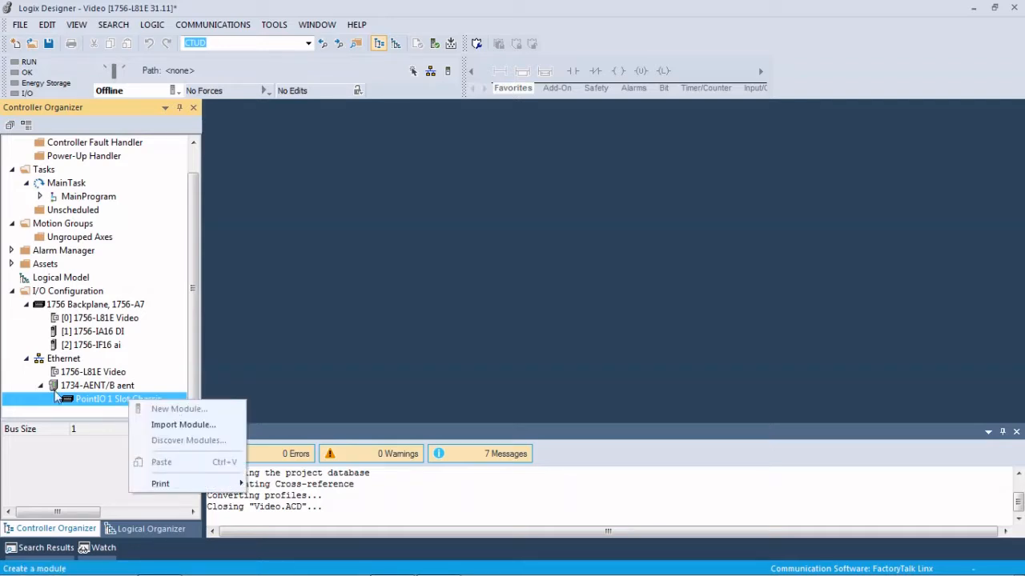
{"action": "left_click", "coordinate": [58, 397]}
Step: Set the aent adapter's chassis size to 10 in its module definition and apply the change
{"action": "double_click", "coordinate": [96, 386]}
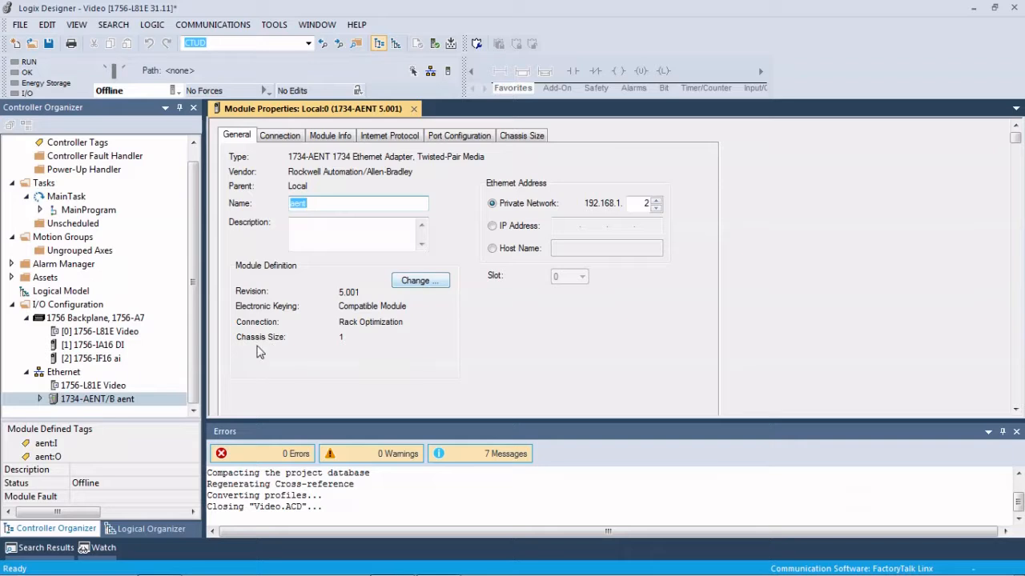
{"action": "left_click", "coordinate": [418, 282]}
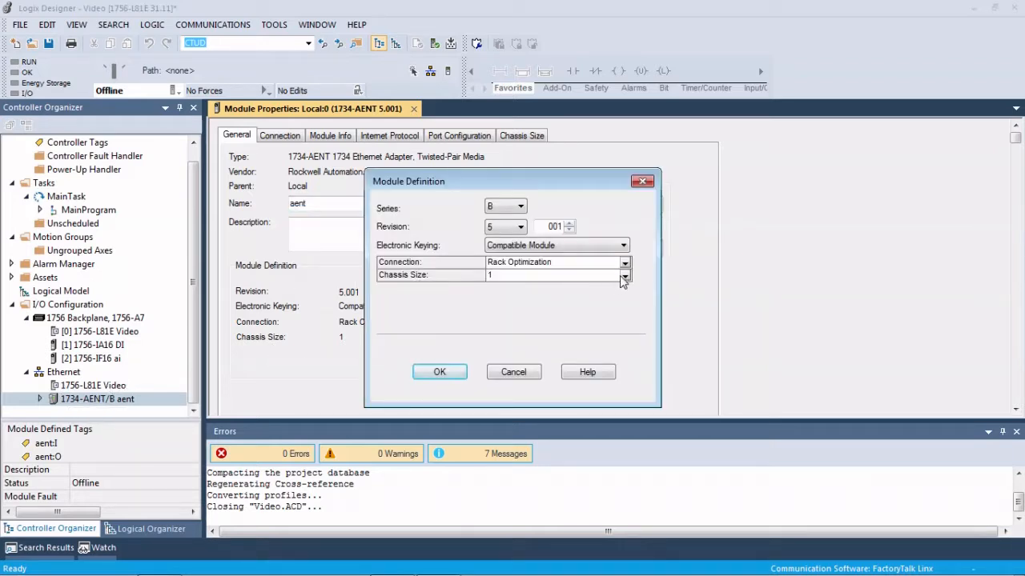
{"action": "left_click", "coordinate": [624, 275]}
{"action": "left_click", "coordinate": [517, 105]}
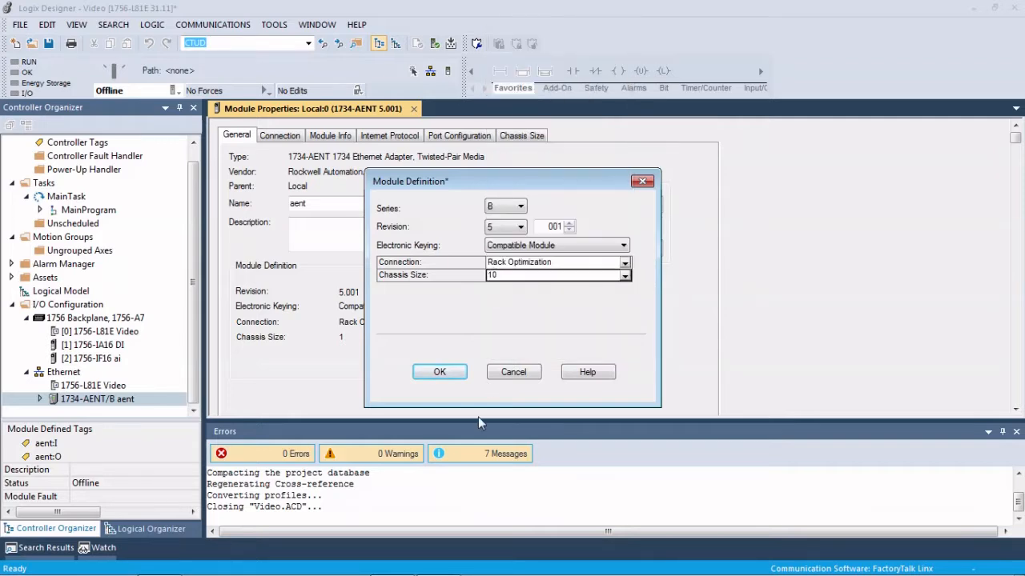
{"action": "left_click", "coordinate": [439, 371]}
{"action": "left_click", "coordinate": [490, 335]}
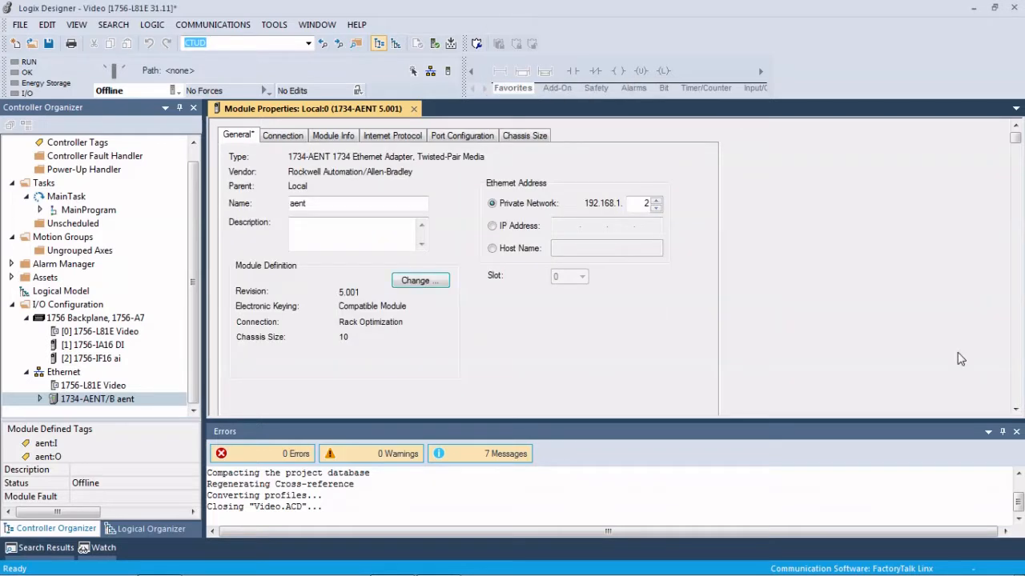
{"action": "left_click", "coordinate": [1016, 432]}
{"action": "left_click", "coordinate": [626, 475]}
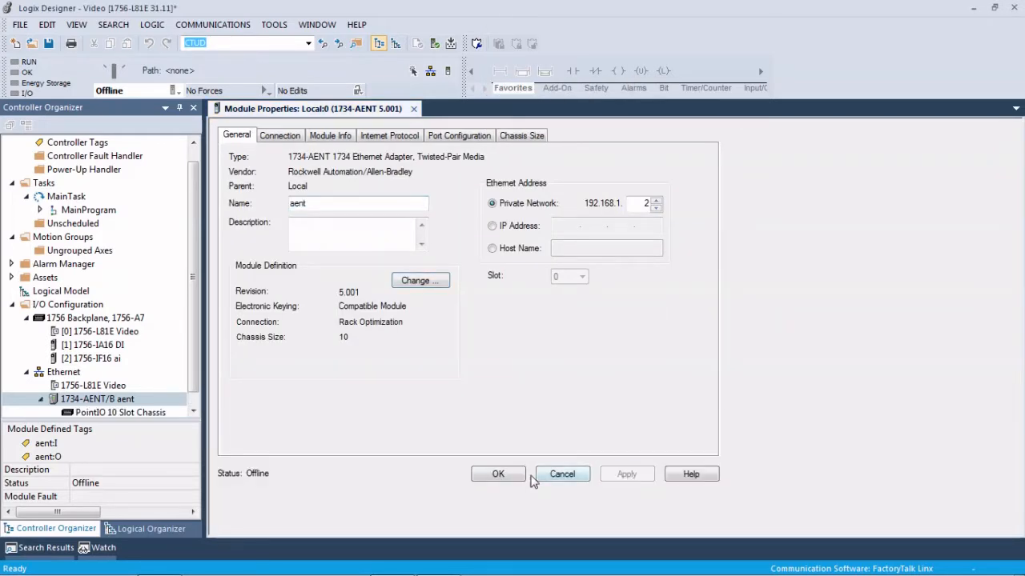
{"action": "left_click", "coordinate": [498, 474]}
Step: Search the PointIO chassis module types for 1734-ia and start a new 1734-IA4 digital input module
{"action": "left_click", "coordinate": [160, 412]}
{"action": "right_click", "coordinate": [103, 404]}
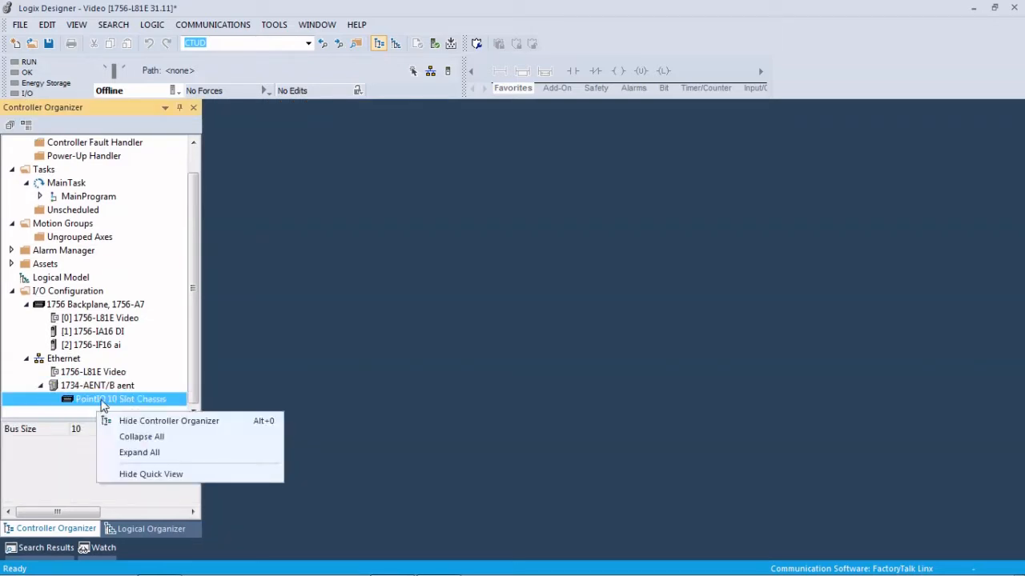
{"action": "right_click", "coordinate": [100, 399]}
{"action": "left_click", "coordinate": [145, 415]}
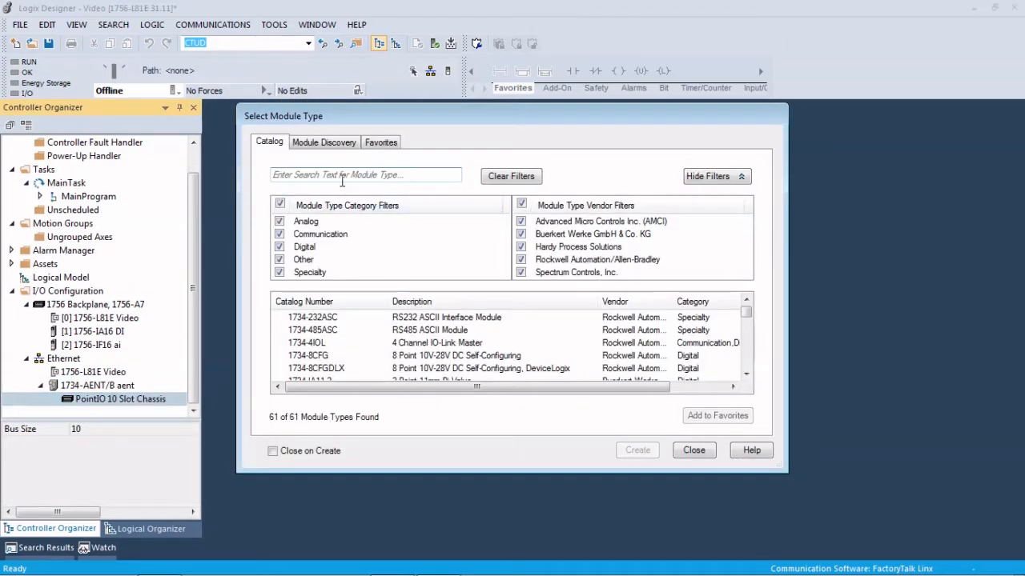
{"action": "type", "text": "1734"}
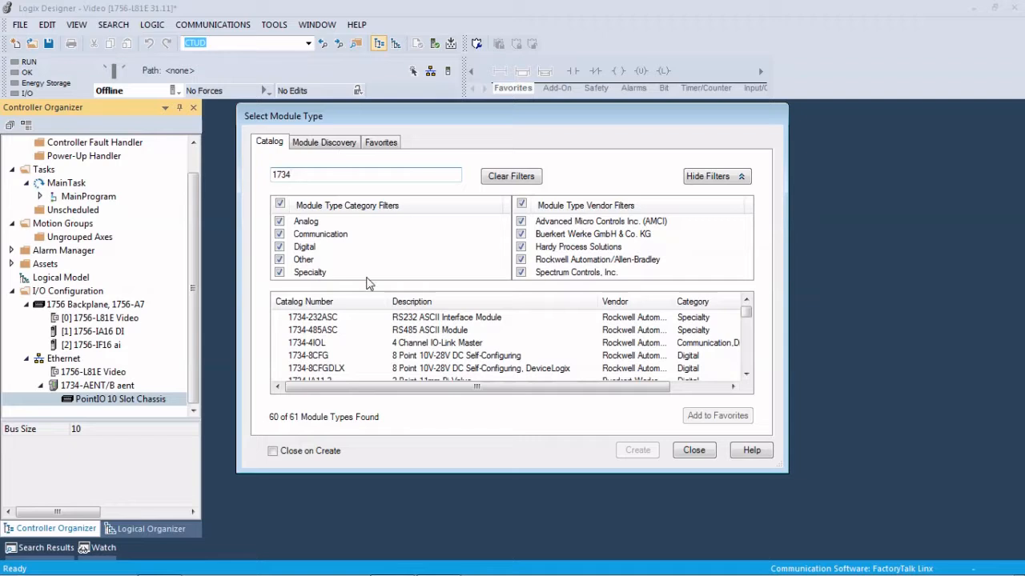
{"action": "type", "text": "-ia"}
{"action": "left_click", "coordinate": [502, 369]}
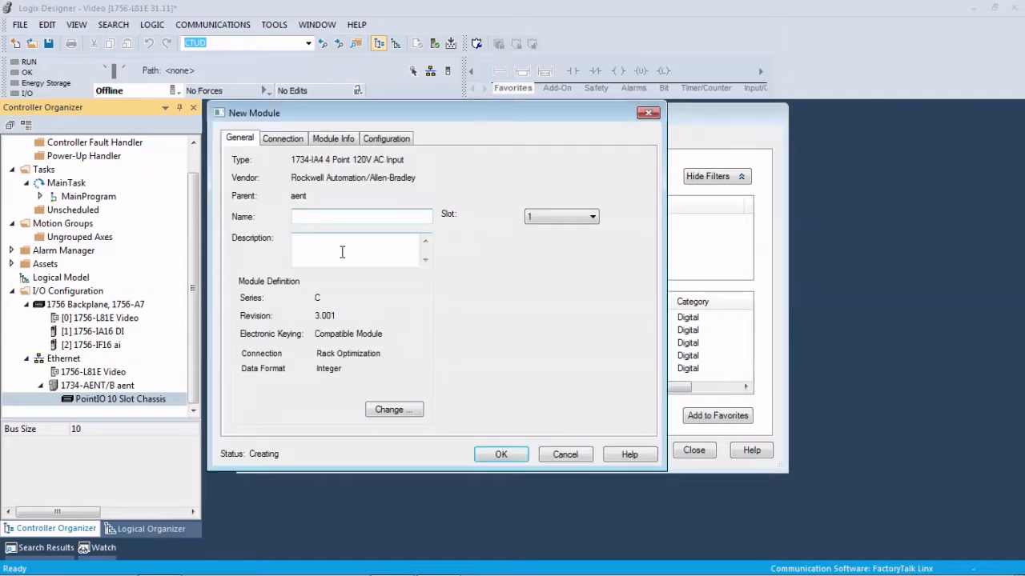
Step: Name the 1734-IA4 module di2 in slot 1 and create it
{"action": "type", "text": "di2"}
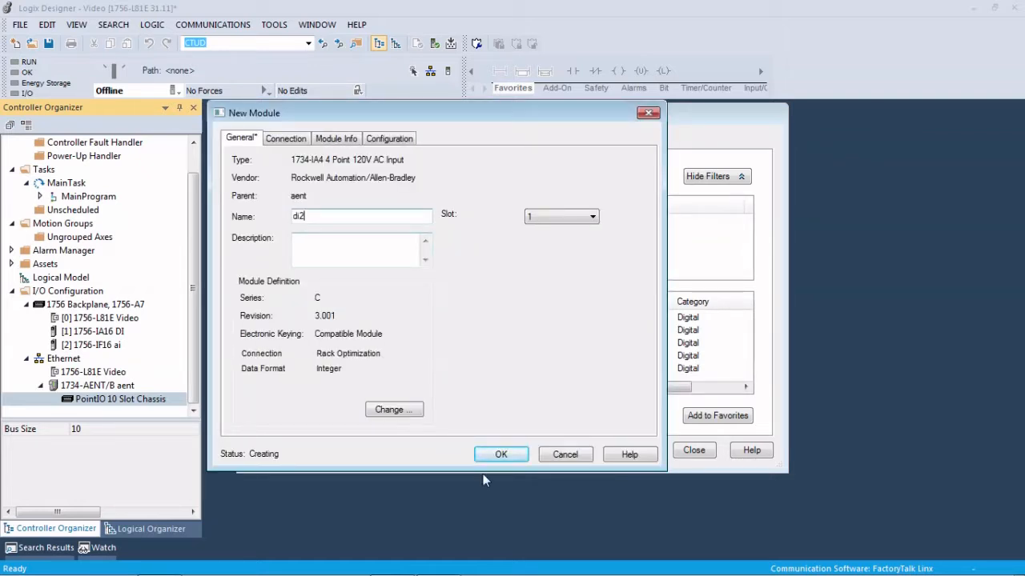
{"action": "left_click", "coordinate": [518, 459]}
{"action": "left_click", "coordinate": [697, 451]}
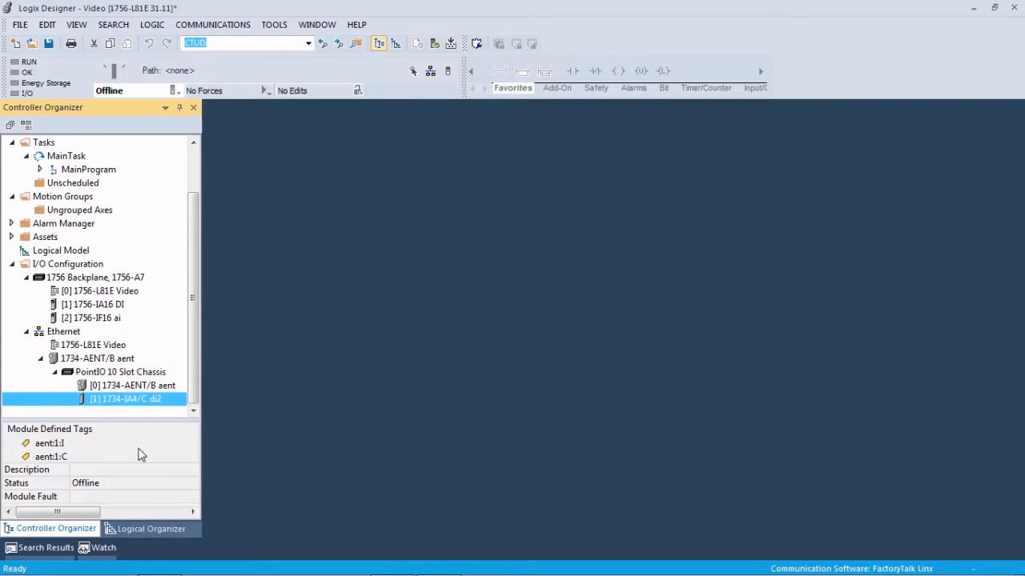
Step: Open the MainRoutine ladder of MainProgram and bring up the text editor for rung 0
{"action": "mouse_move", "coordinate": [592, 3]}
{"action": "left_click", "coordinate": [417, 33]}
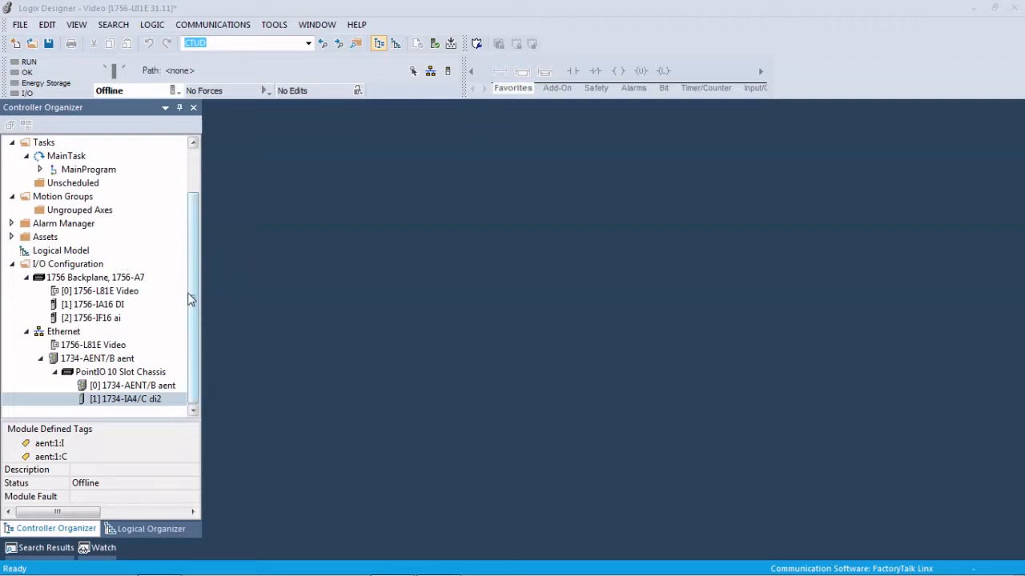
{"action": "scroll", "coordinate": [96, 248], "scroll_direction": "up", "scroll_amount": 2}
{"action": "left_click", "coordinate": [42, 224]}
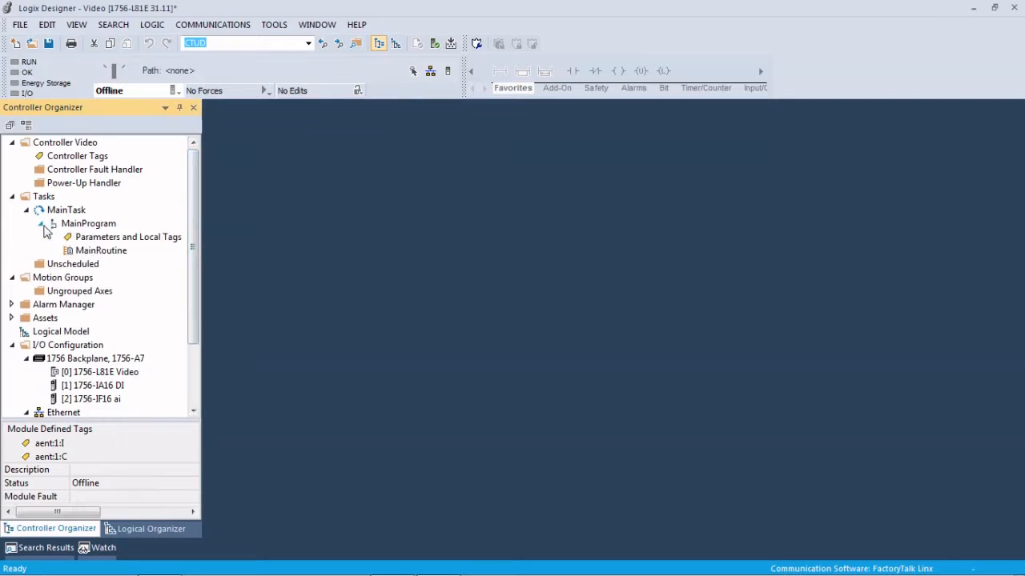
{"action": "double_click", "coordinate": [94, 253]}
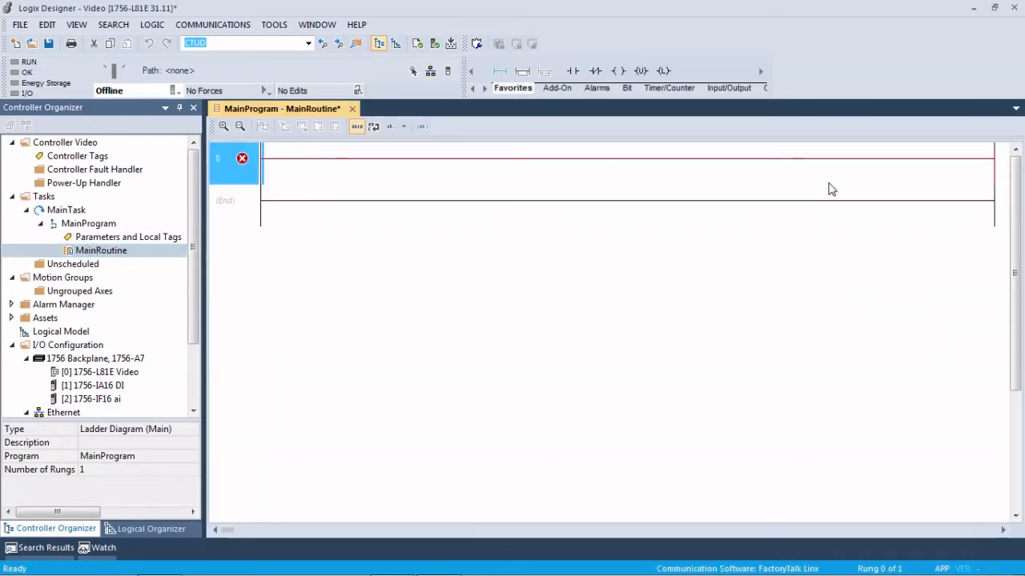
{"action": "double_click", "coordinate": [255, 164]}
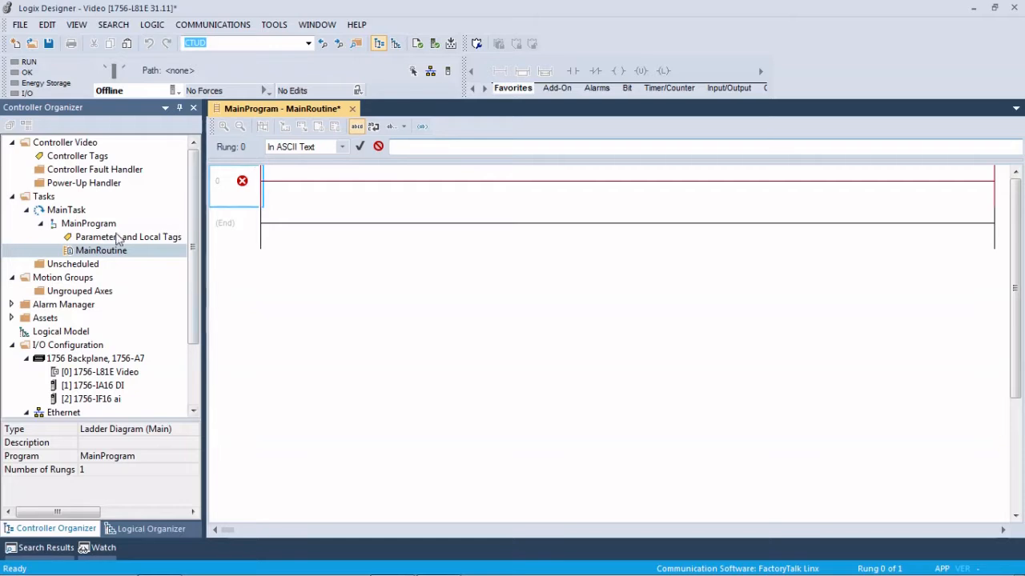
Step: Add a new ladder diagram routine named routine to MainProgram
{"action": "left_click", "coordinate": [83, 227]}
{"action": "right_click", "coordinate": [84, 227]}
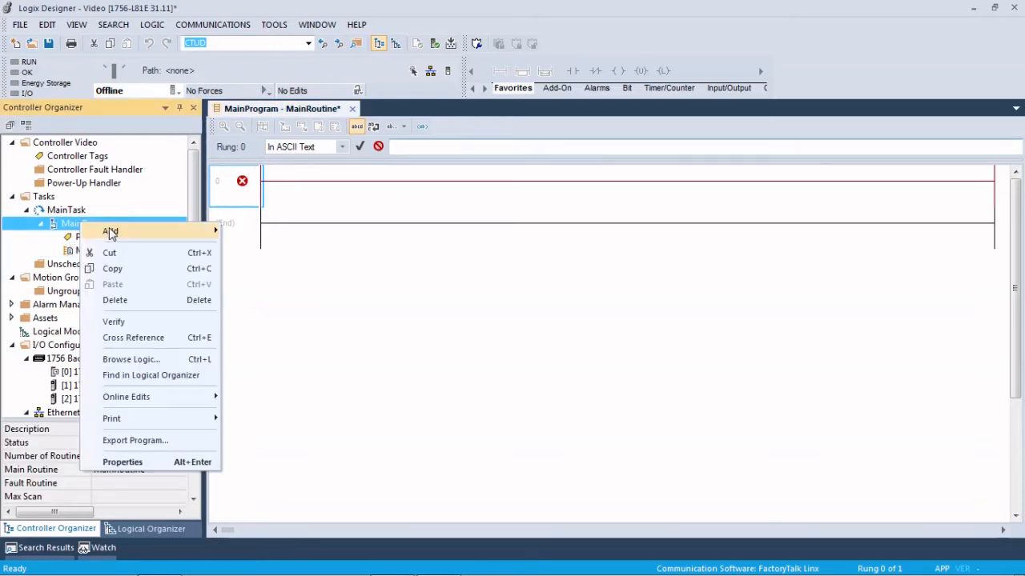
{"action": "mouse_move", "coordinate": [107, 232]}
{"action": "left_click", "coordinate": [255, 234]}
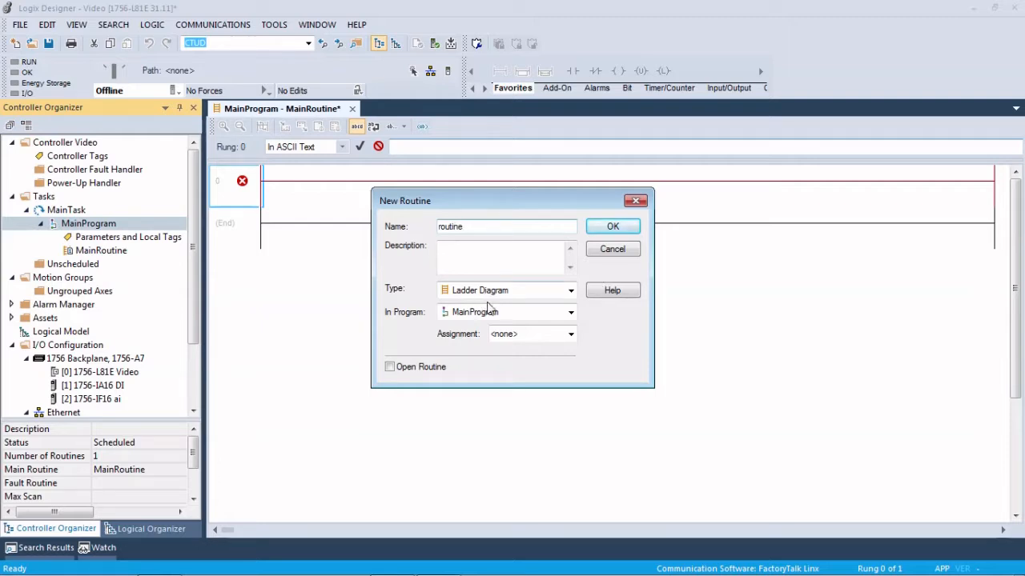
{"action": "type", "text": "routine"}
{"action": "left_click", "coordinate": [612, 231]}
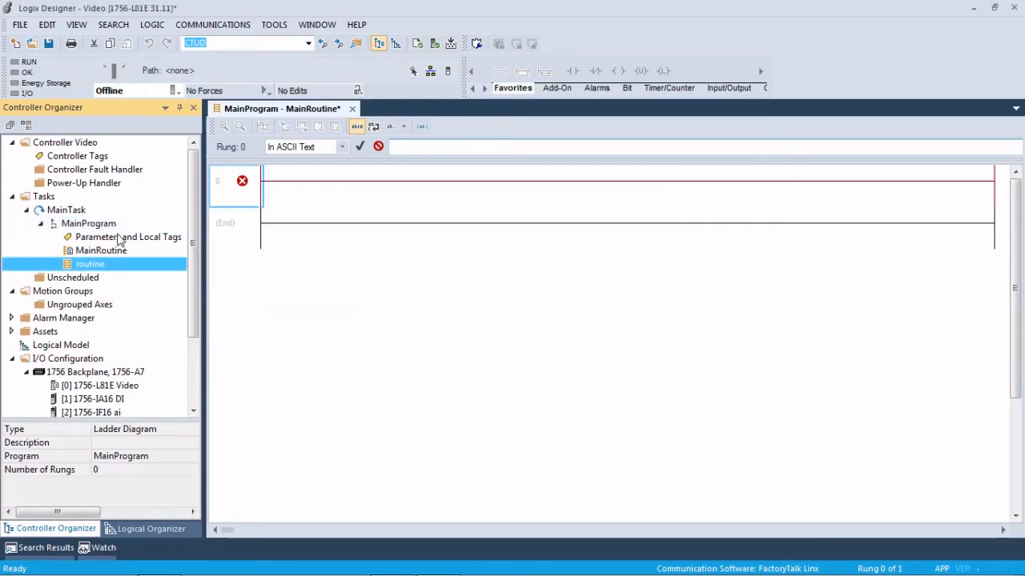
Step: Open the new routine and add a normally open contact and an unlatch coil to rung 0
{"action": "double_click", "coordinate": [100, 270]}
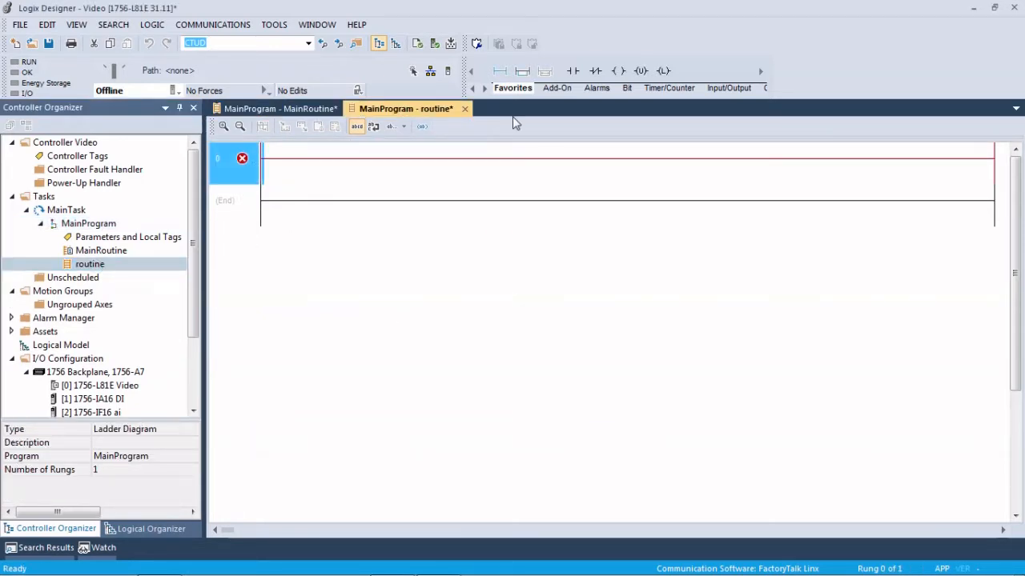
{"action": "left_click", "coordinate": [572, 70]}
{"action": "left_click", "coordinate": [641, 71]}
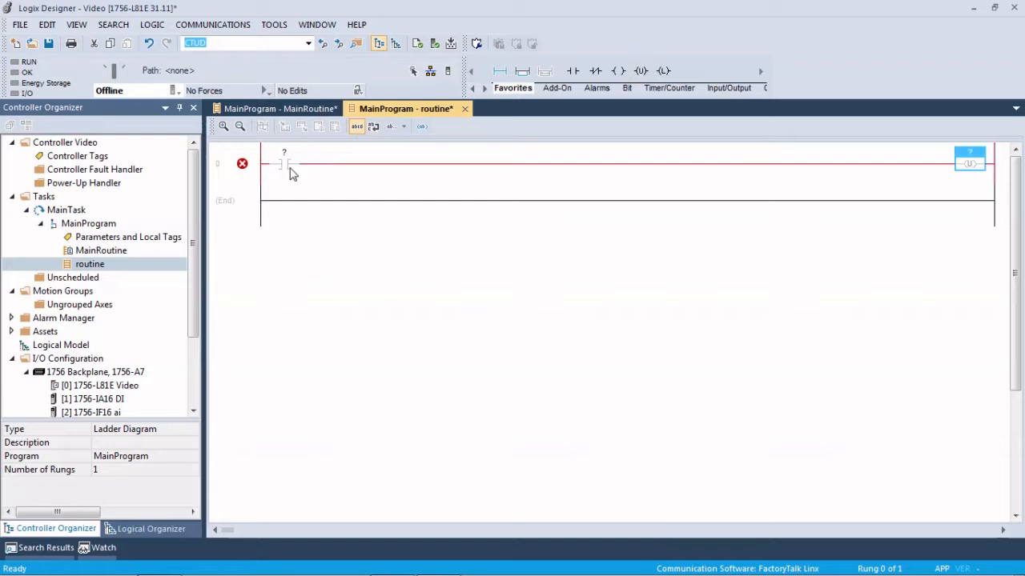
Step: Assign the tag Local:1:I.Data.0 to the normally open contact on rung 0
{"action": "double_click", "coordinate": [291, 174]}
{"action": "type", "text": "local:1:C"}
{"action": "left_click", "coordinate": [313, 153]}
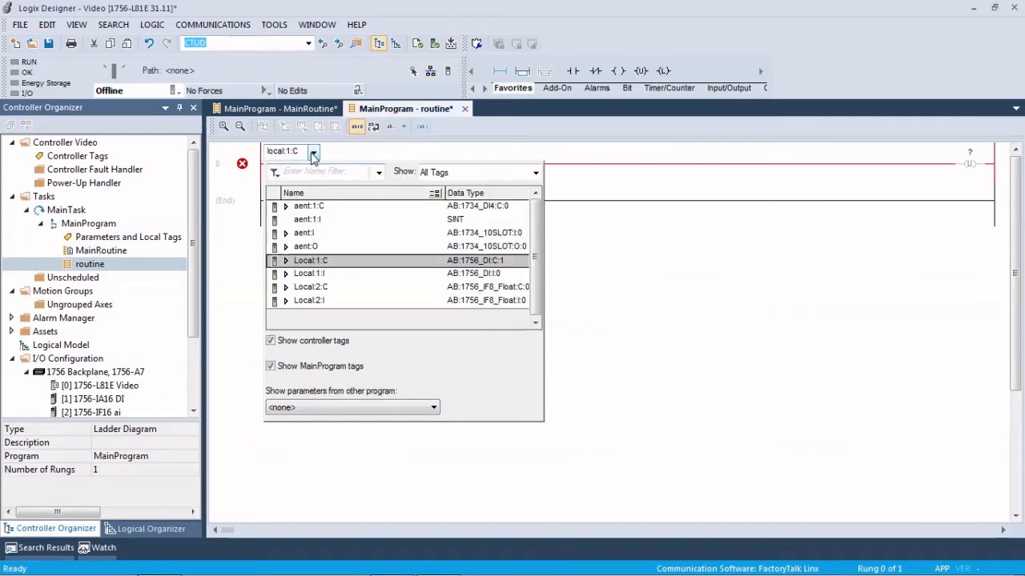
{"action": "left_click", "coordinate": [285, 274]}
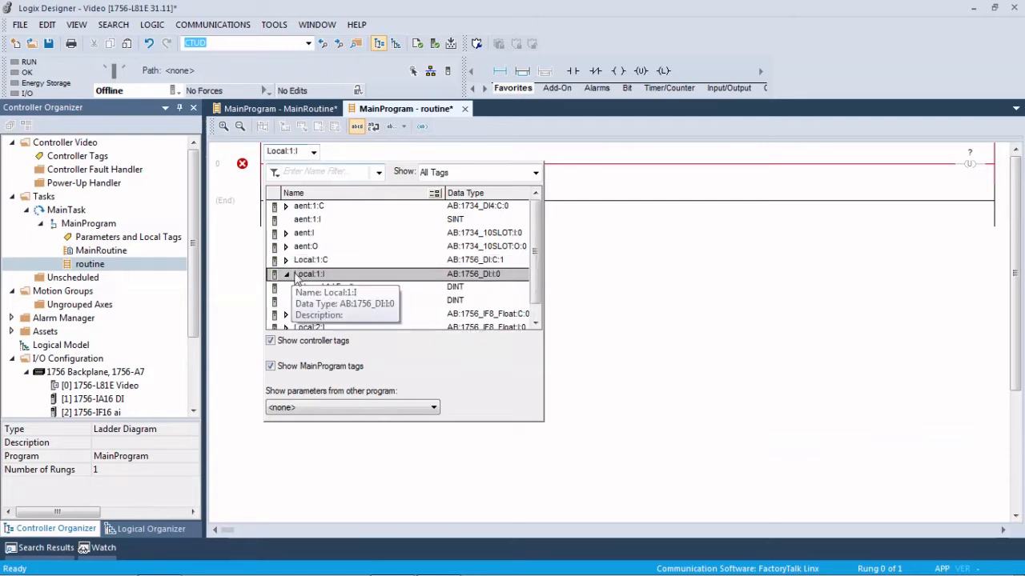
{"action": "left_click", "coordinate": [384, 302]}
{"action": "left_click", "coordinate": [438, 302]}
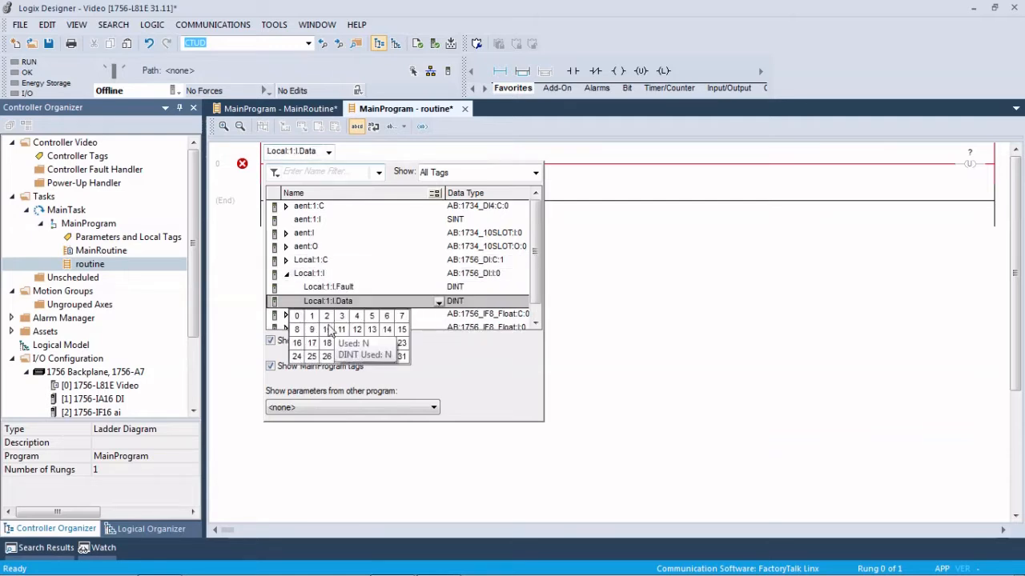
{"action": "left_click", "coordinate": [305, 319]}
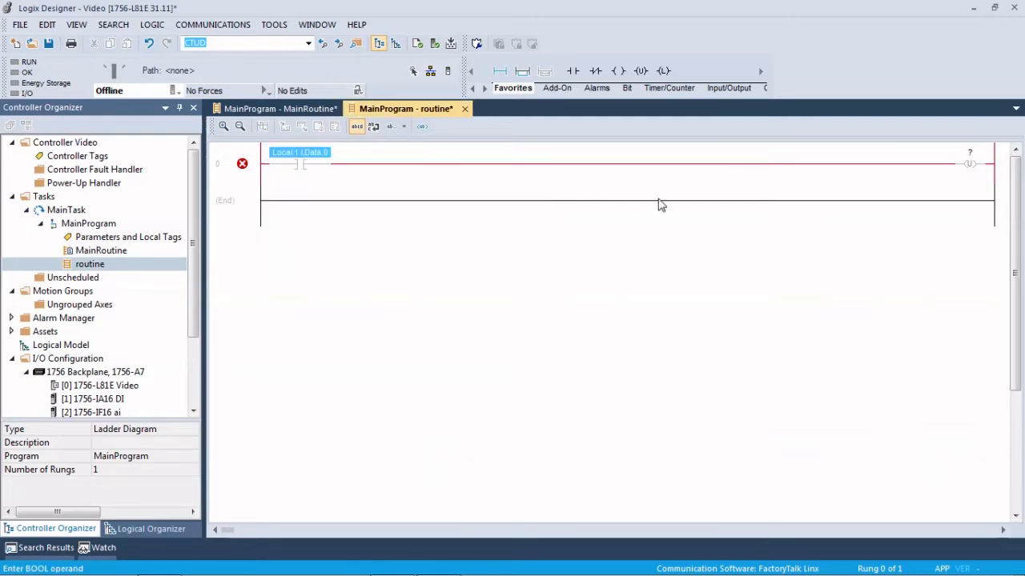
Step: Assign the operand test to the unlatch coil on rung 0 and create it as a controller-scoped BOOL tag
{"action": "double_click", "coordinate": [970, 154]}
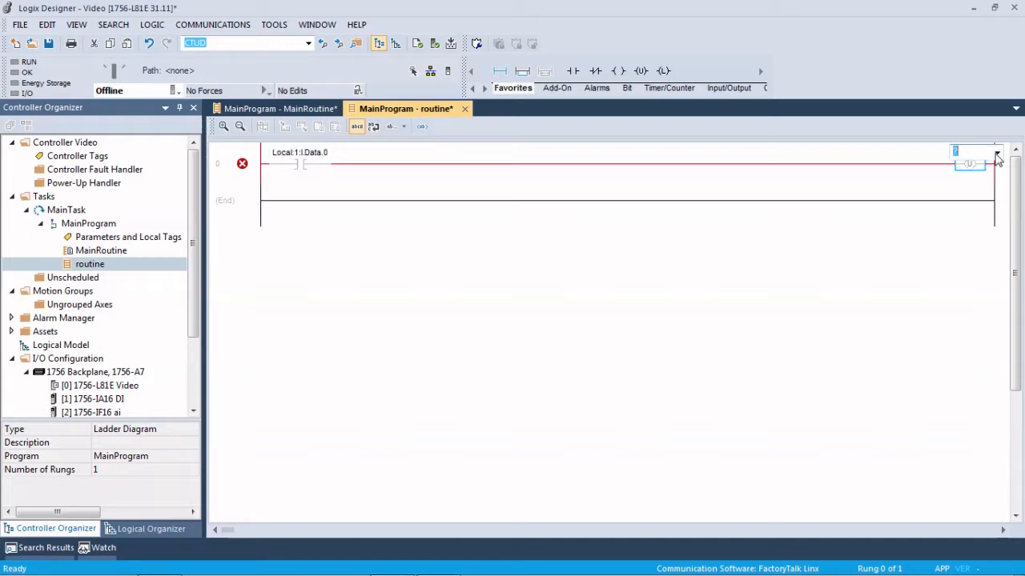
{"action": "type", "text": "test"}
{"action": "left_click", "coordinate": [889, 198]}
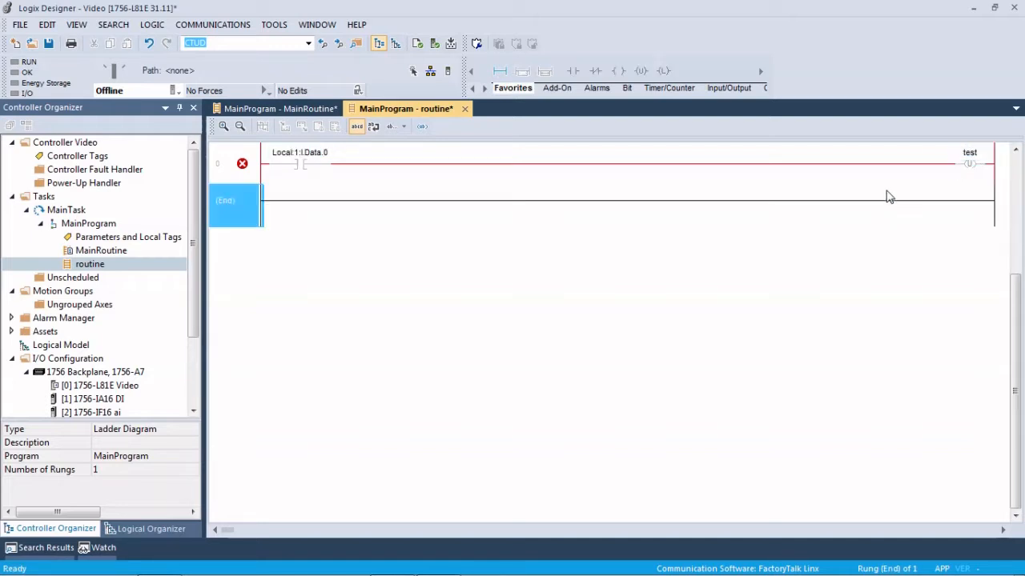
{"action": "left_click", "coordinate": [276, 179]}
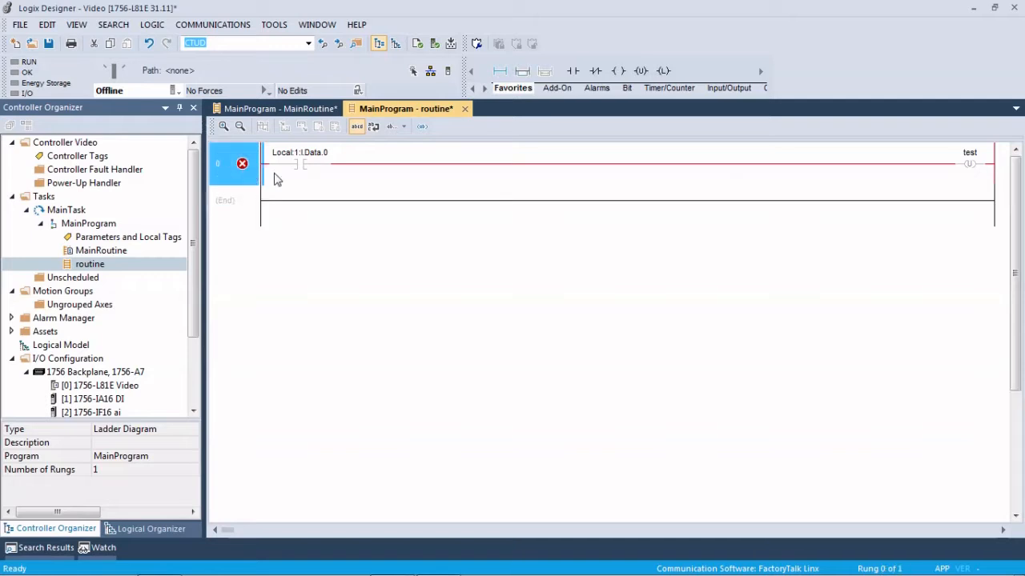
{"action": "right_click", "coordinate": [969, 154]}
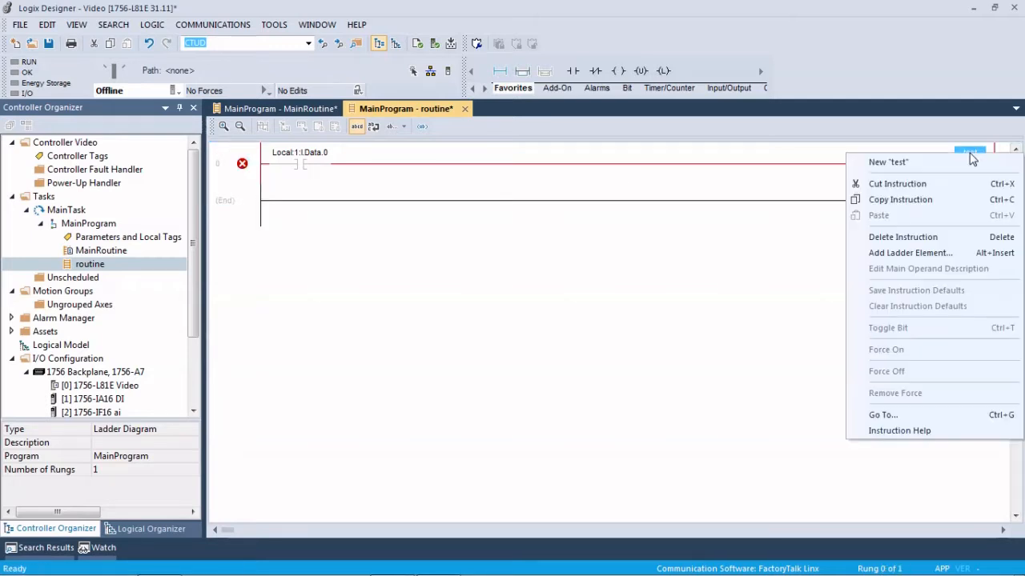
{"action": "left_click", "coordinate": [889, 162]}
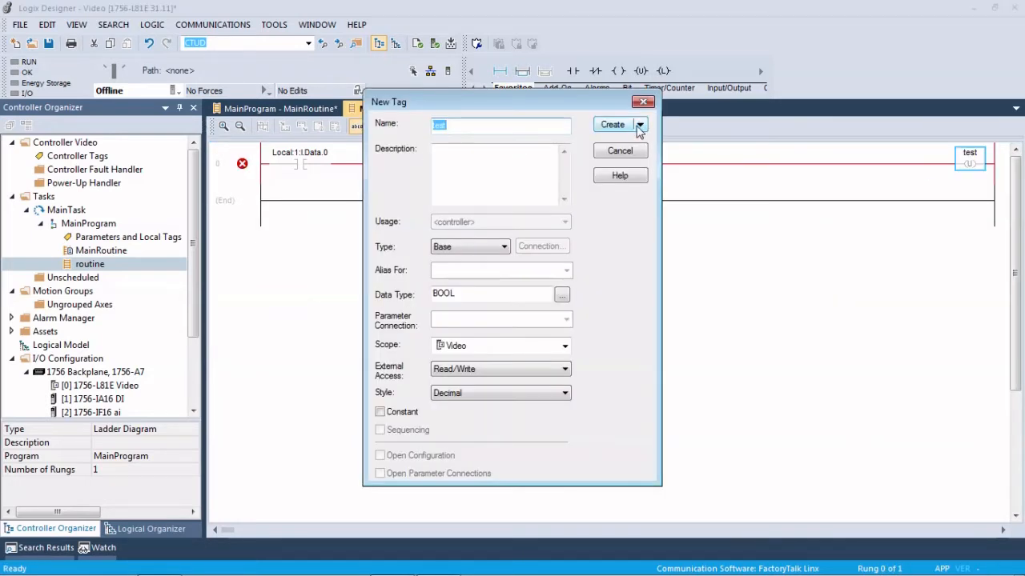
{"action": "left_click", "coordinate": [616, 126]}
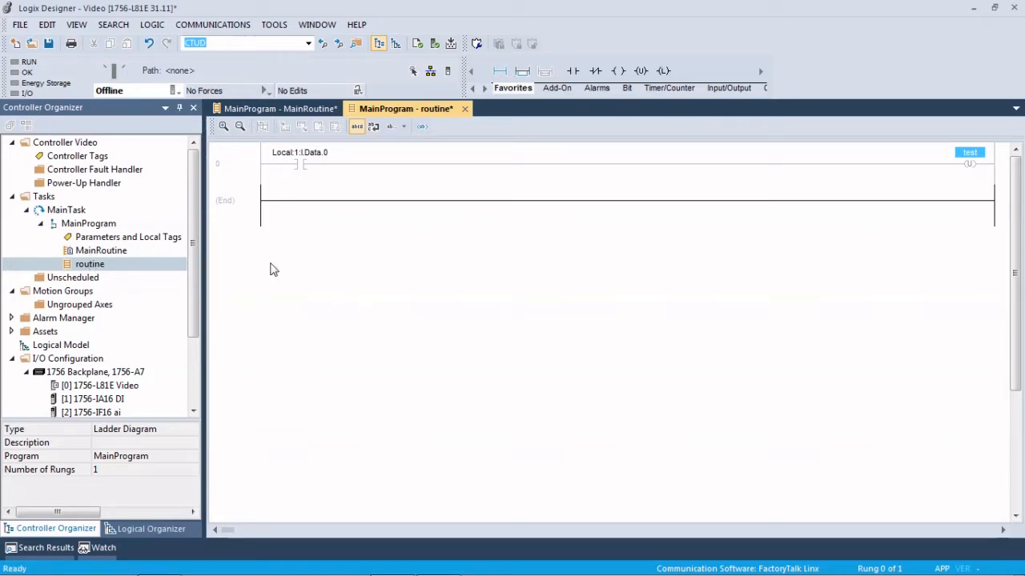
Step: Open MainRoutine and enter a JSR instruction as the text of rung 0
{"action": "double_click", "coordinate": [88, 250]}
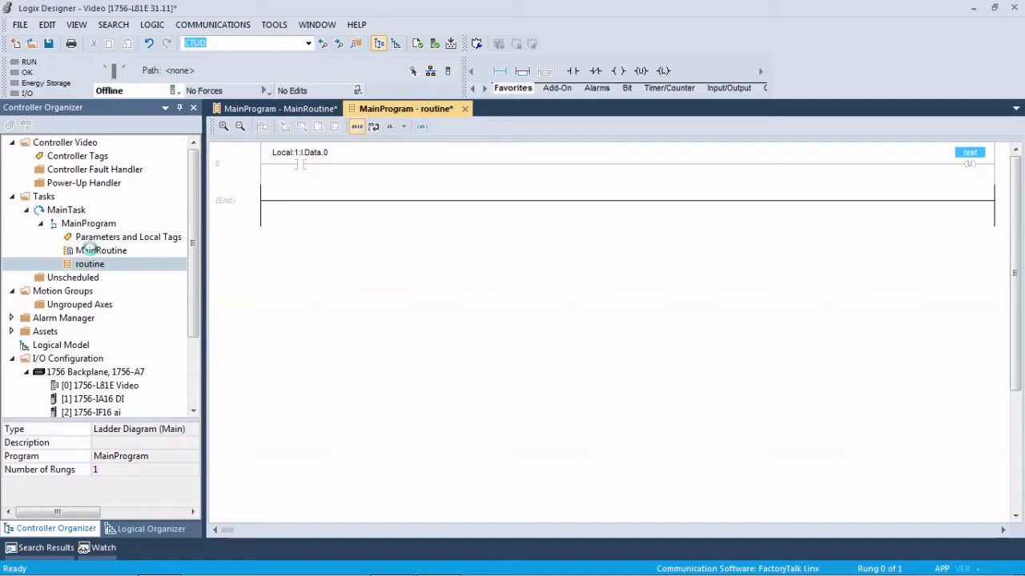
{"action": "double_click", "coordinate": [251, 170]}
{"action": "type", "text": "js"}
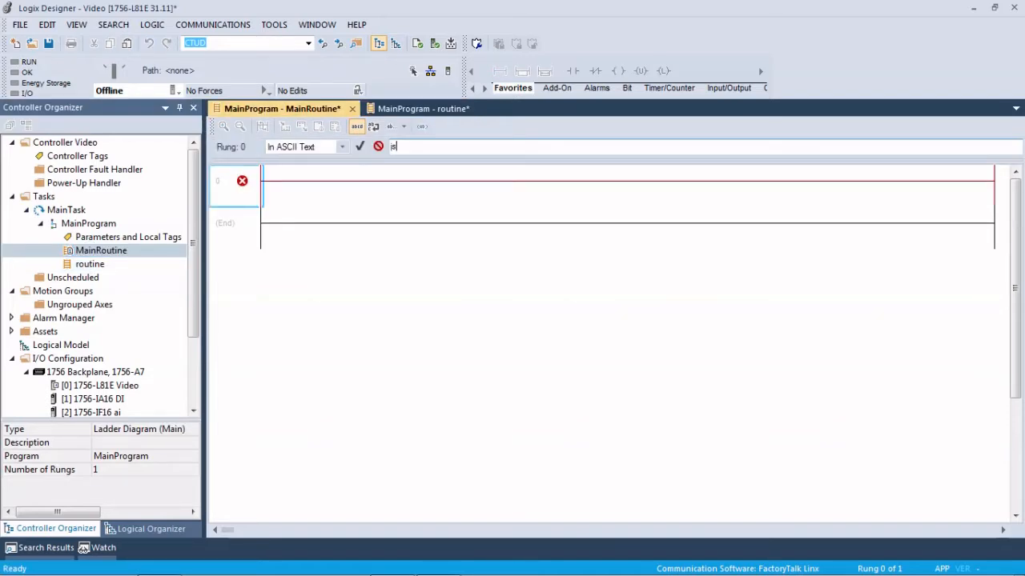
{"action": "type", "text": "r"}
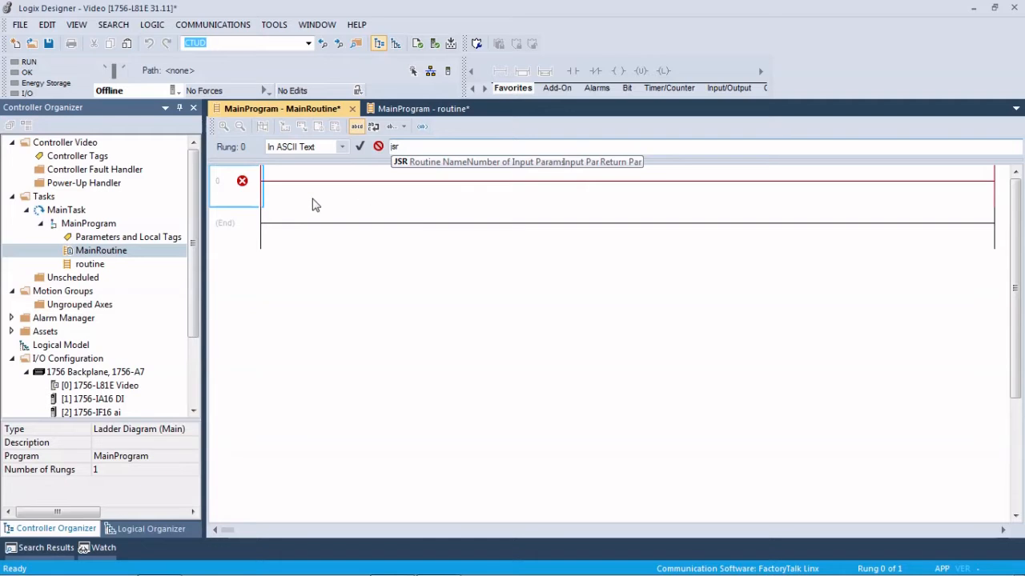
{"action": "key", "text": "Return"}
Step: Set the routine name of the JSR instruction on rung 0 to routine
{"action": "double_click", "coordinate": [956, 162]}
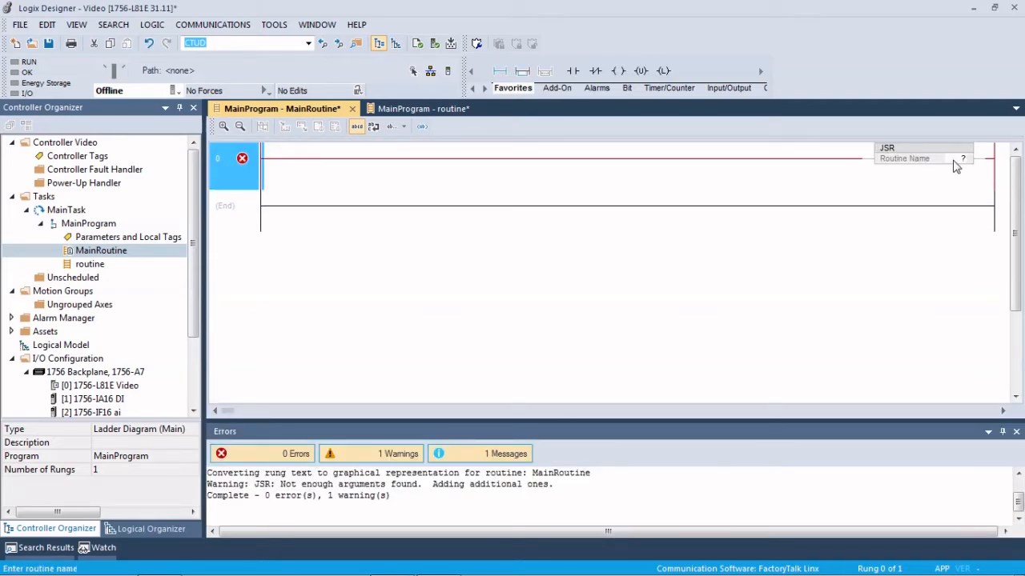
{"action": "left_click", "coordinate": [976, 162]}
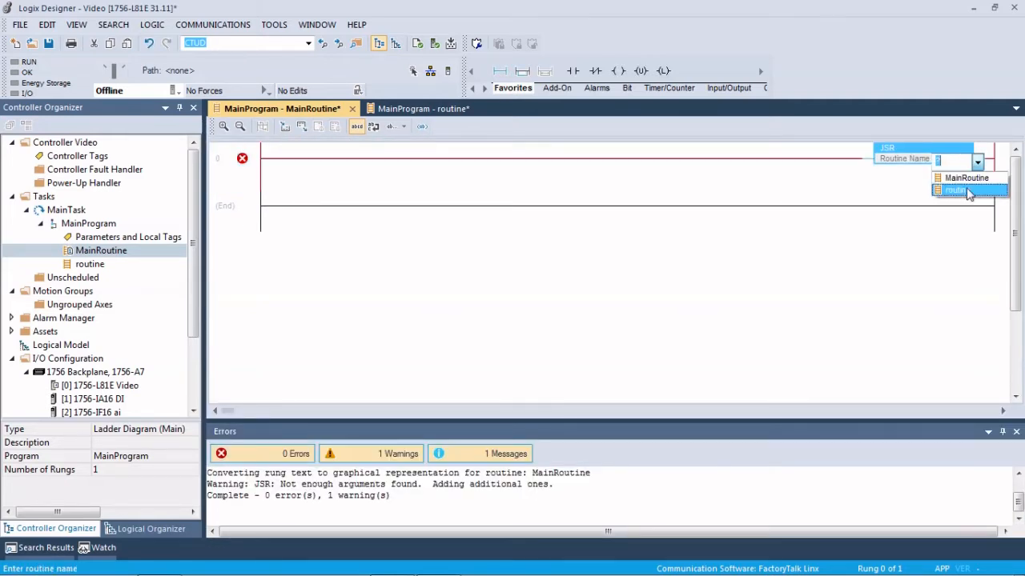
{"action": "left_click", "coordinate": [968, 192]}
{"action": "left_click", "coordinate": [803, 204]}
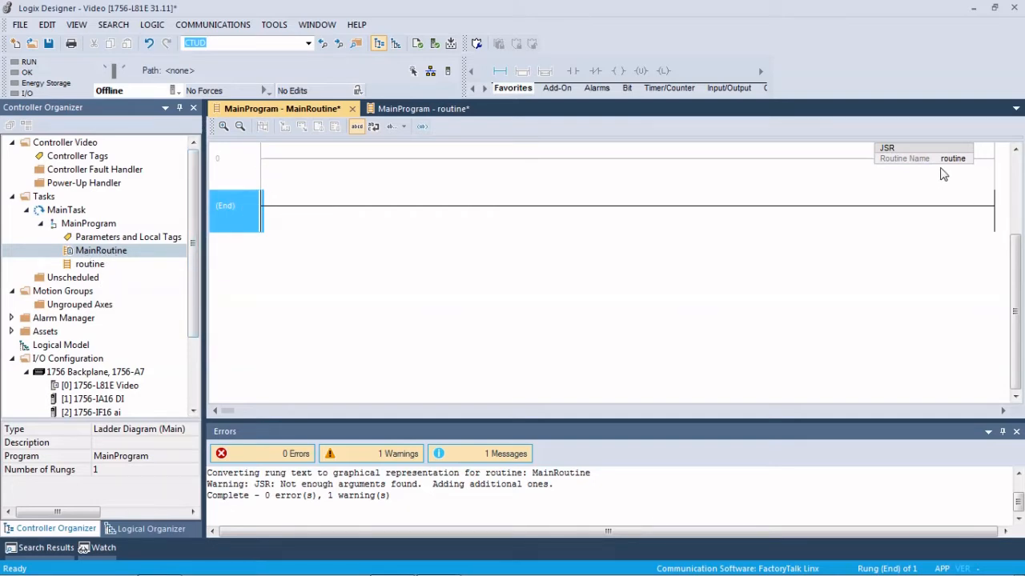
Step: Review the JSR's target by reopening the ladder of routine, and select MainProgram in the project tree
{"action": "left_click", "coordinate": [942, 162]}
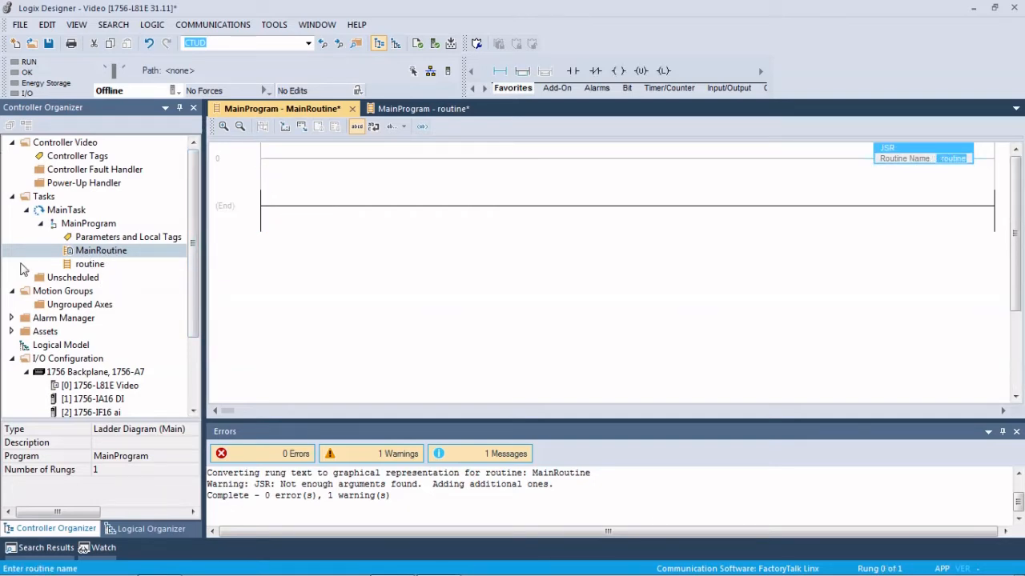
{"action": "double_click", "coordinate": [96, 265]}
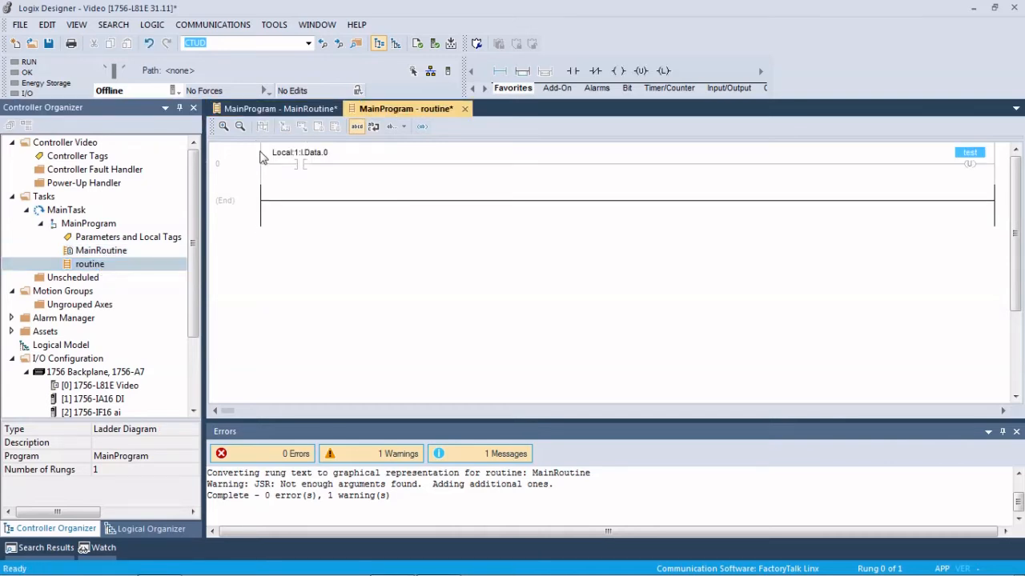
{"action": "left_click", "coordinate": [82, 229]}
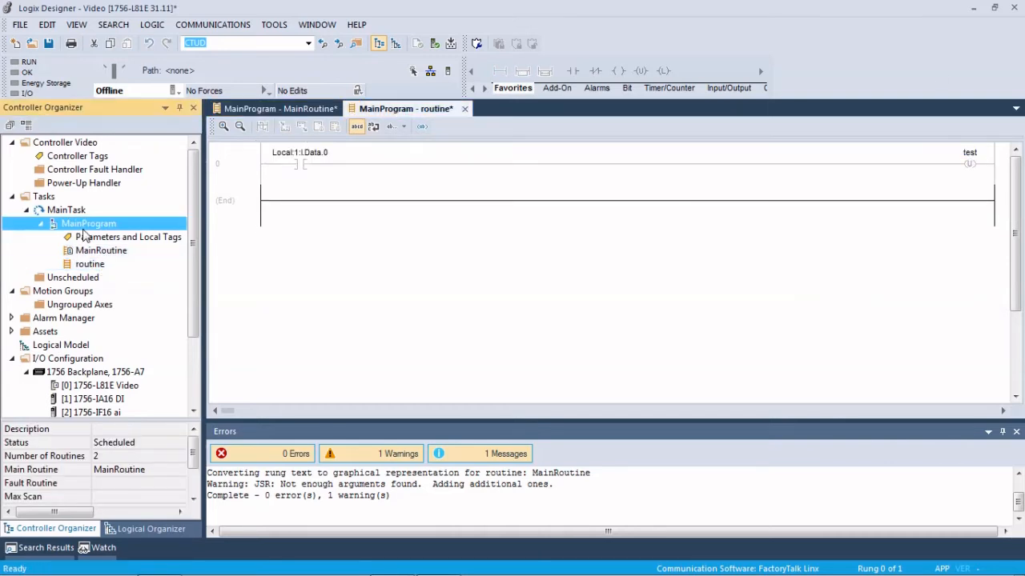